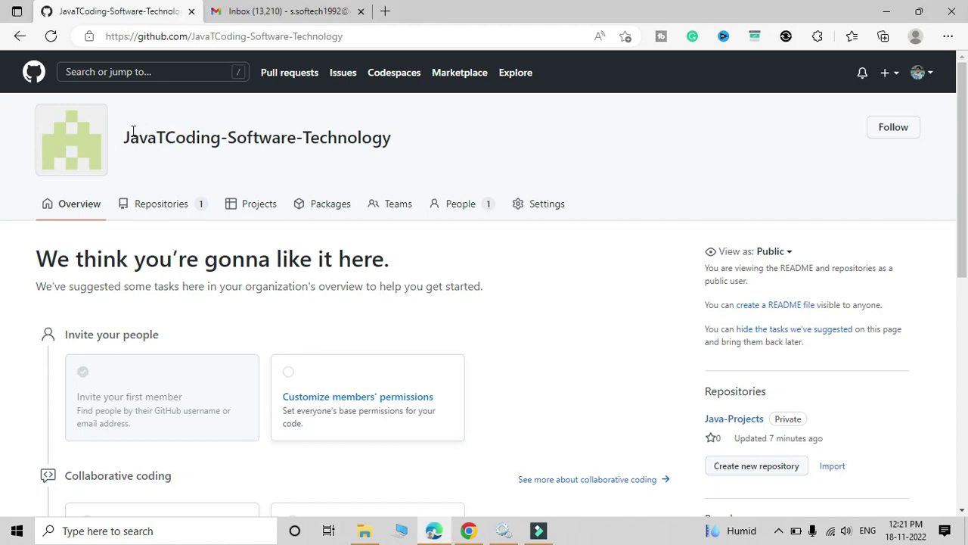
- Go to the JavaTCoding-Software-Technology organization's Repositories page, which lists the private Java-Projects
left_click_drag(124, 137, 386, 147)
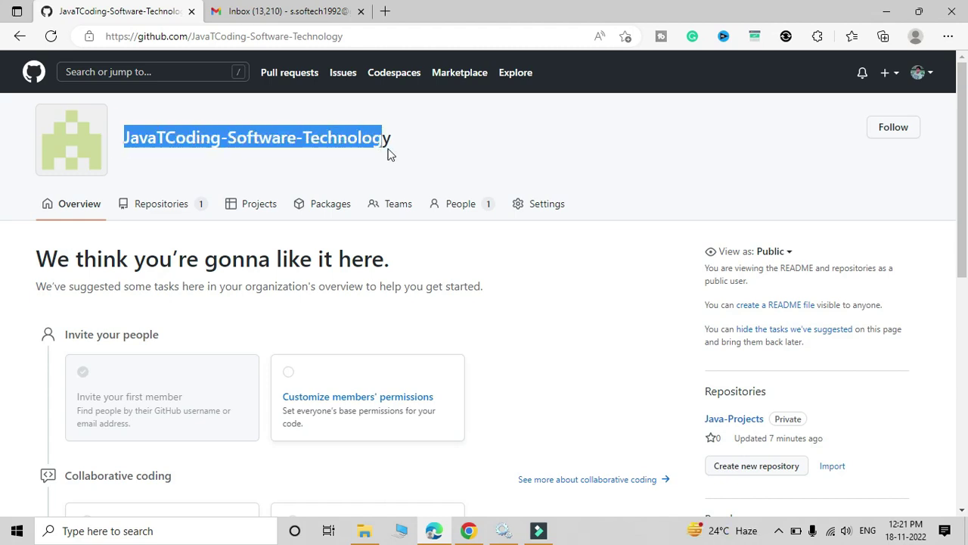
left_click(417, 149)
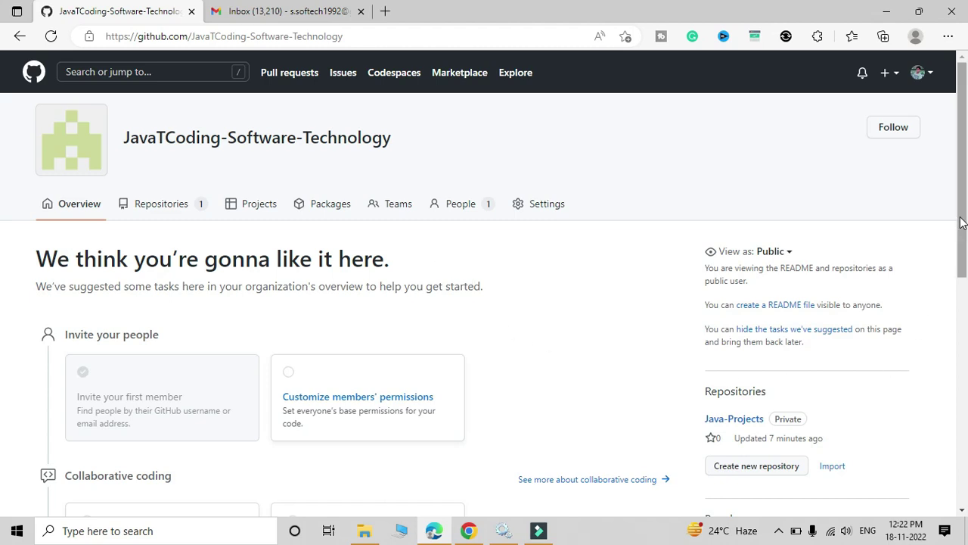
mouse_move(961, 227)
left_mouse_down()
mouse_move(960, 309)
mouse_move(965, 212)
left_mouse_up()
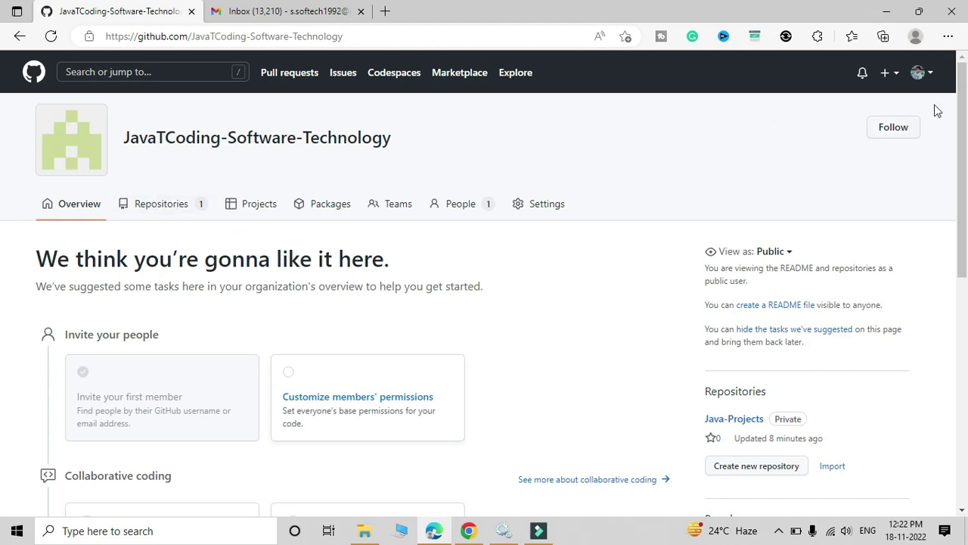
left_click(919, 72)
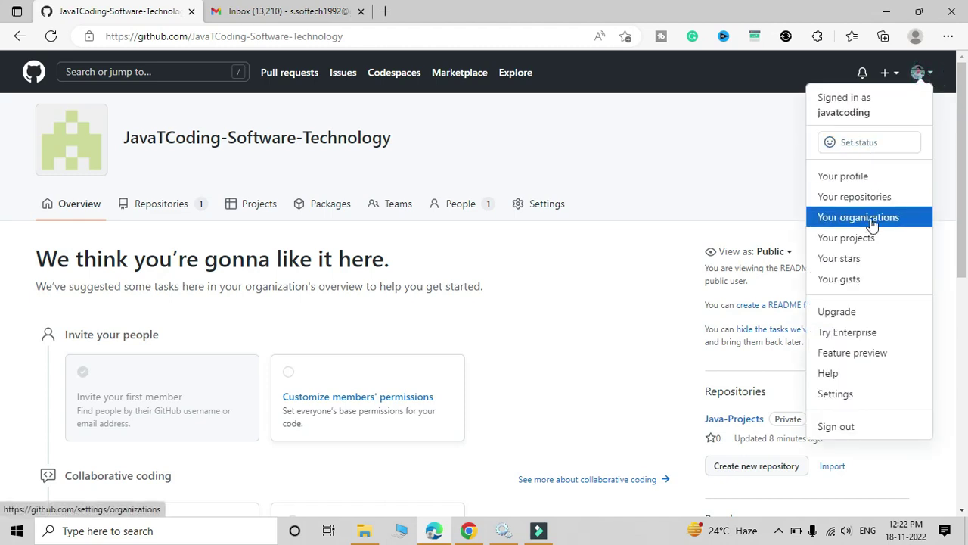
left_click(870, 220)
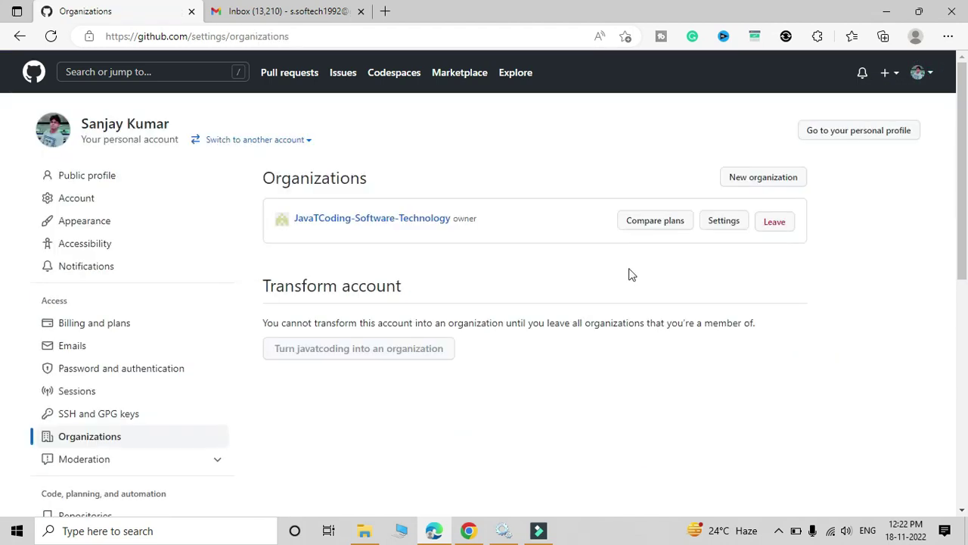
left_click(351, 219)
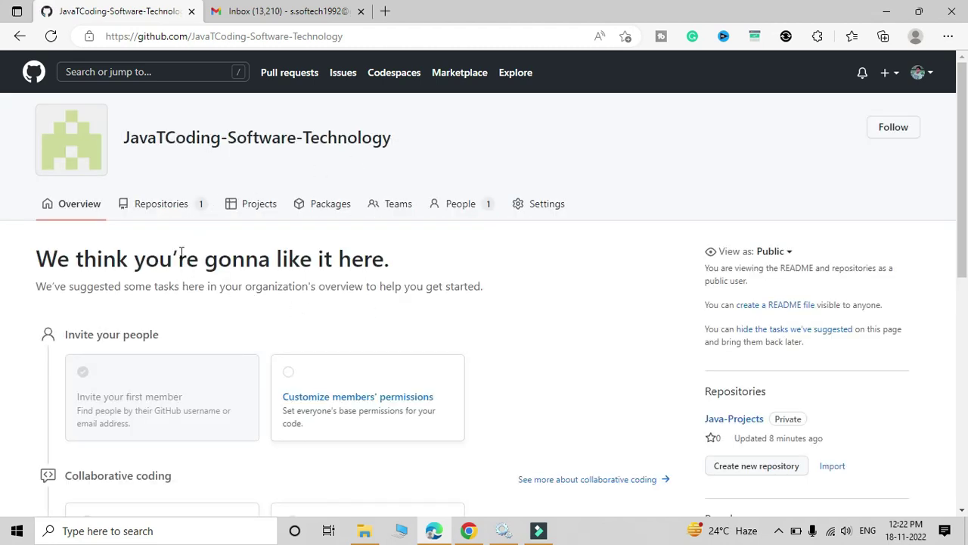
left_click(161, 212)
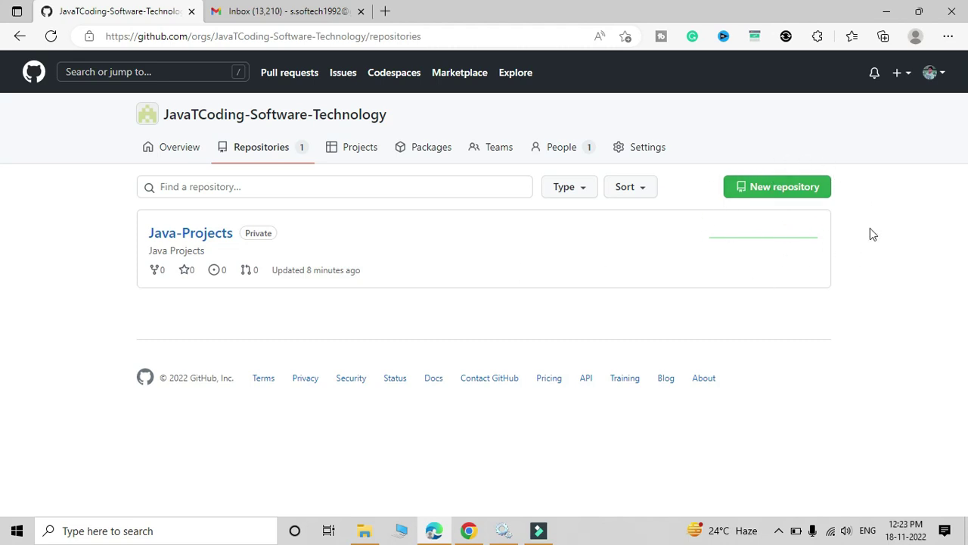
- Create the private organization repository Java-Projects-Test, initialised with a README file
left_click(794, 194)
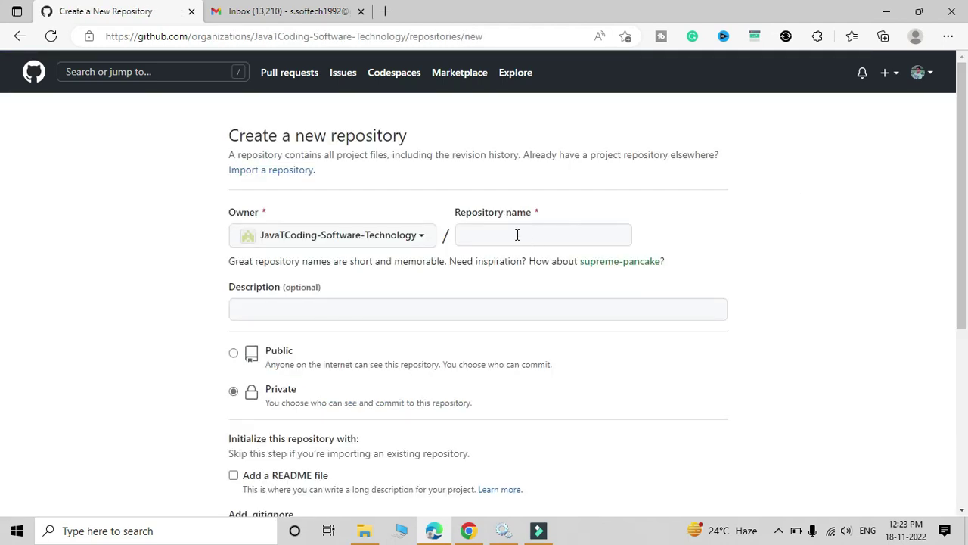
left_click(517, 235)
type("Java")
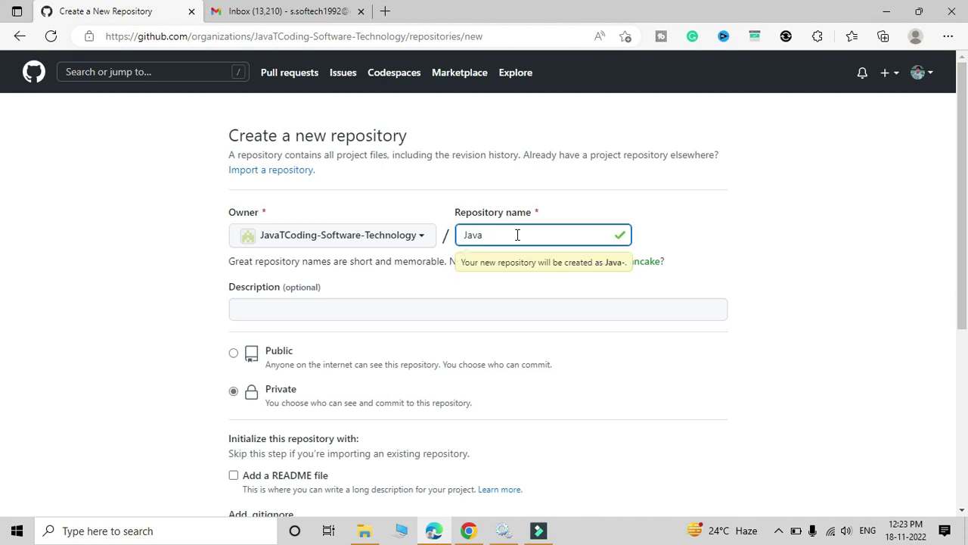
key("BackSpace")
type("-Proje")
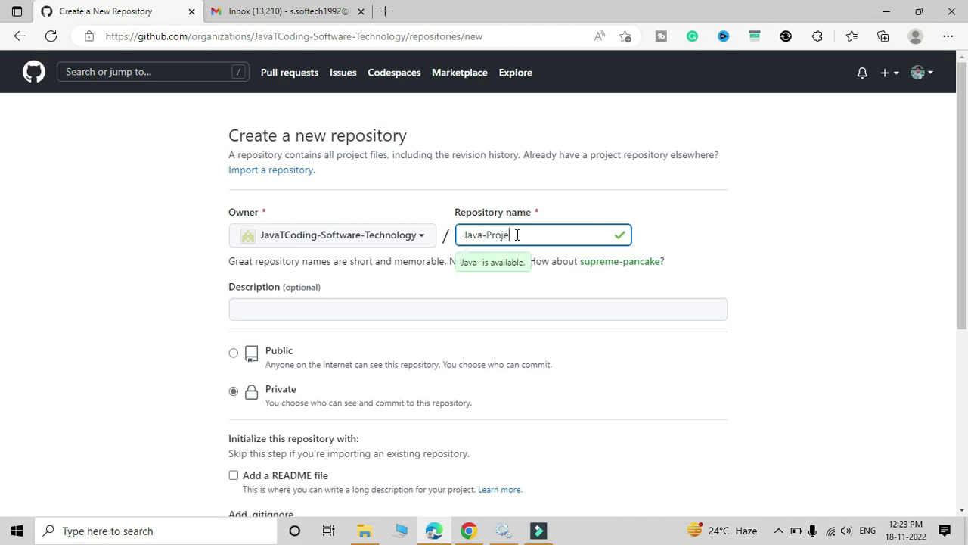
type("cts-Test")
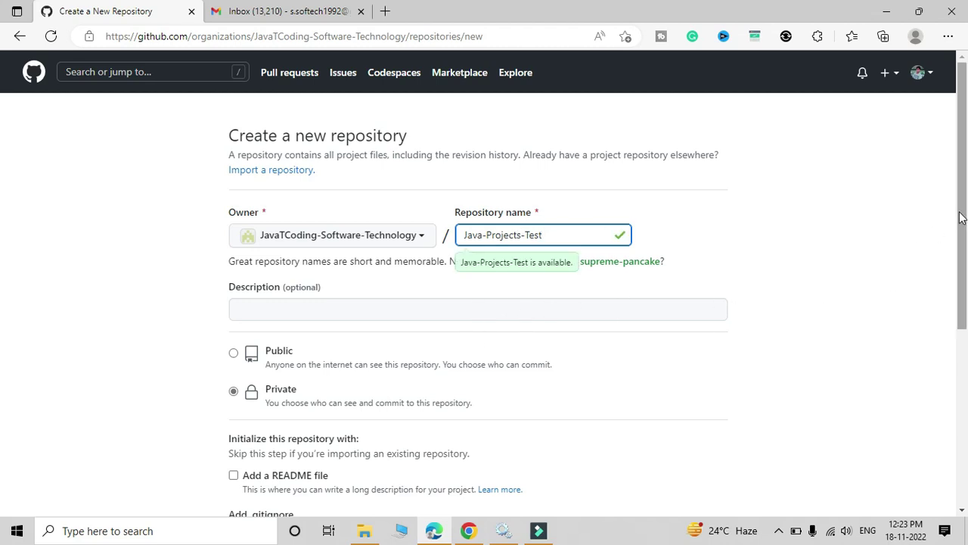
left_click_drag(961, 218, 962, 237)
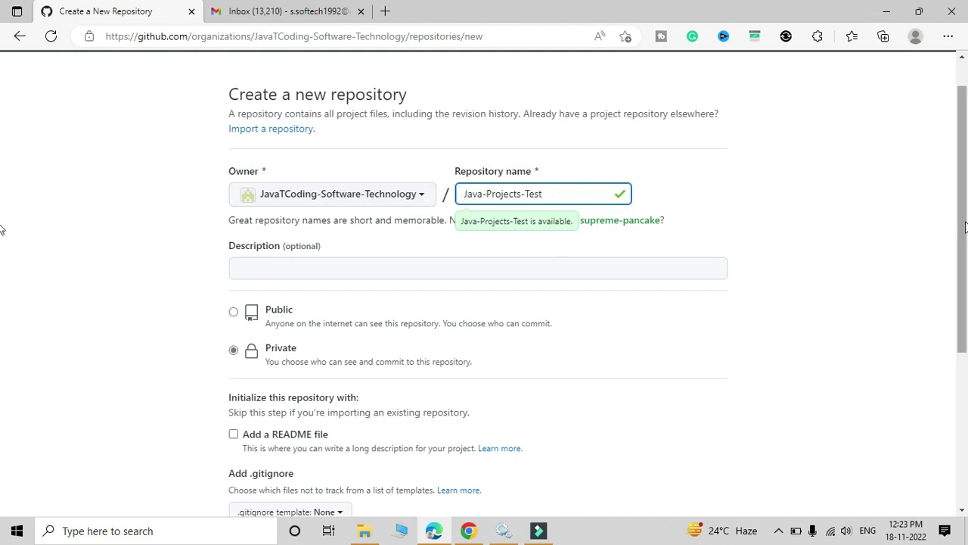
left_click_drag(964, 225, 963, 305)
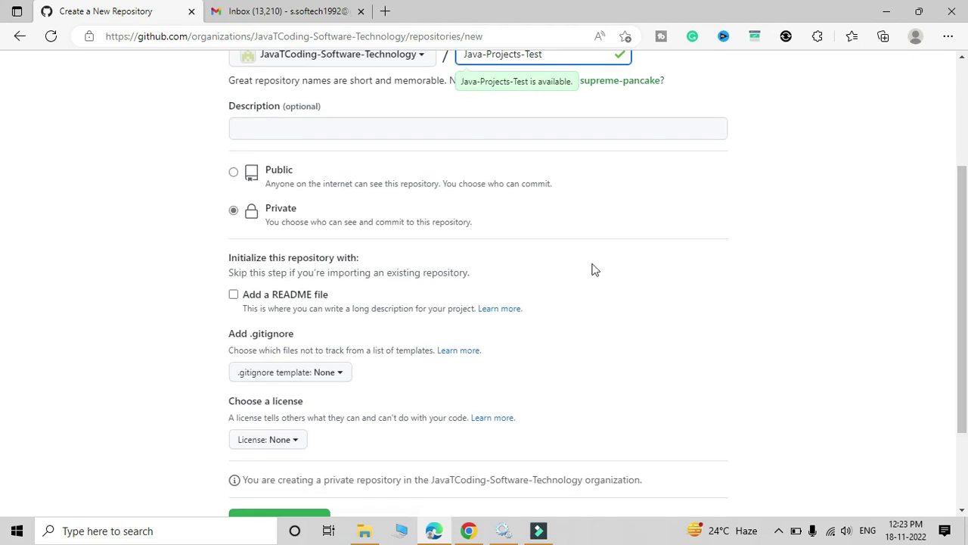
left_click(228, 294)
left_click(234, 296)
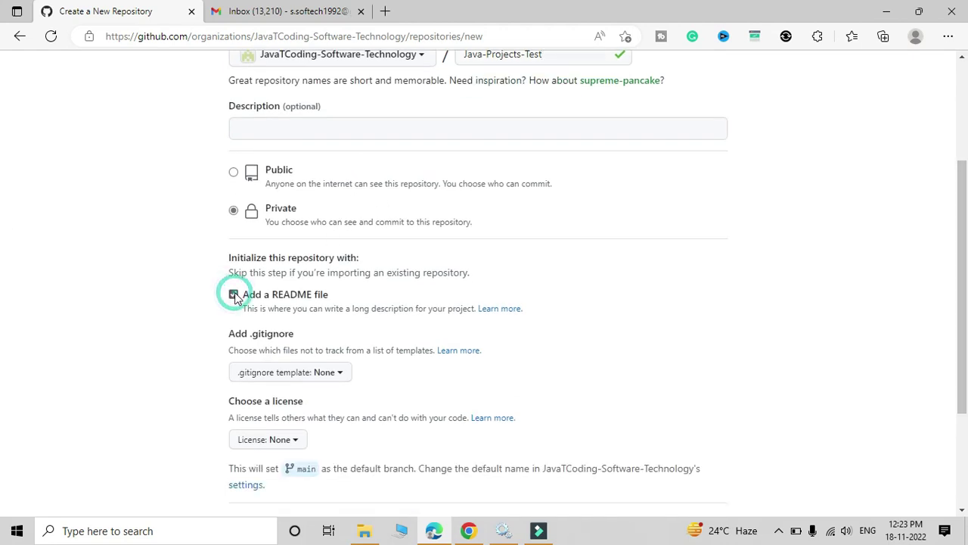
left_click_drag(963, 265, 962, 344)
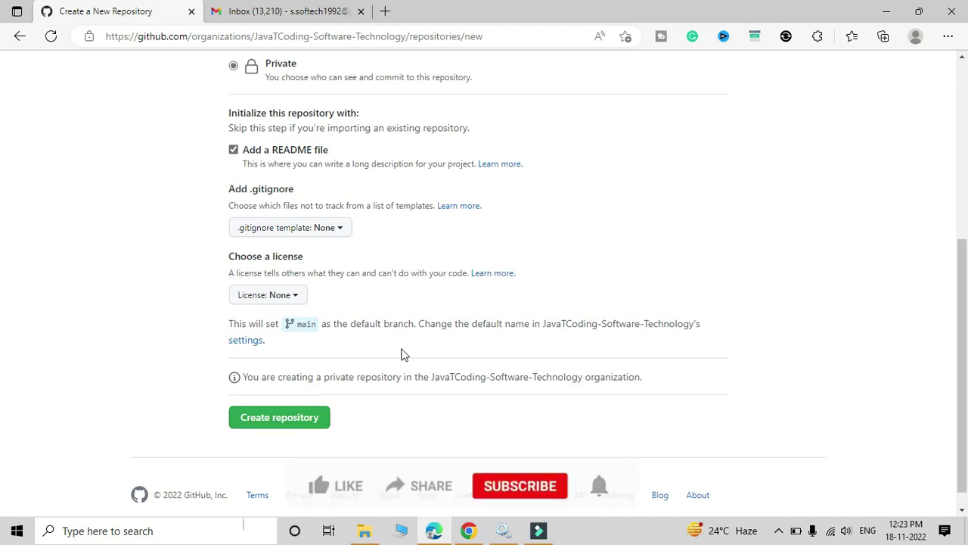
left_click(258, 420)
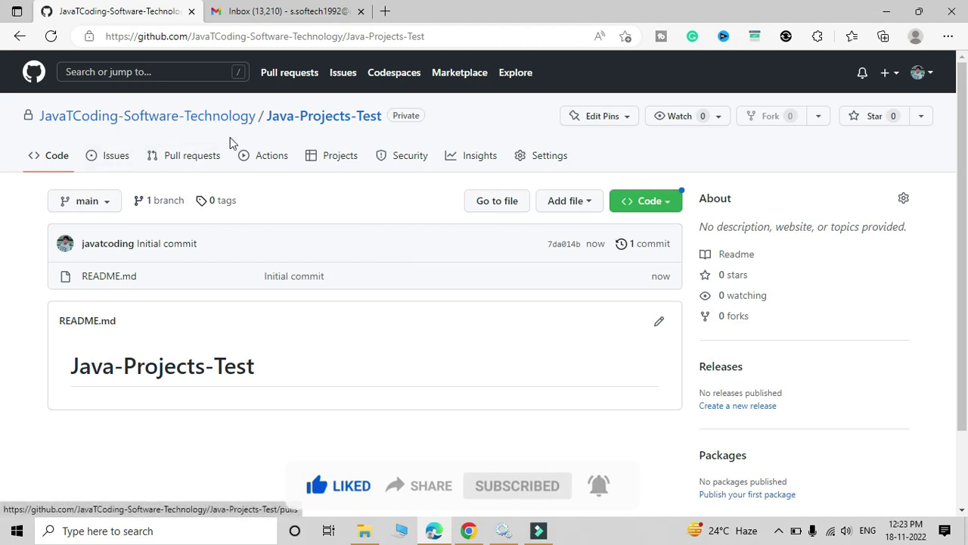
- Go from the organization's repository list into Java-Projects and open its General settings
left_click(219, 117)
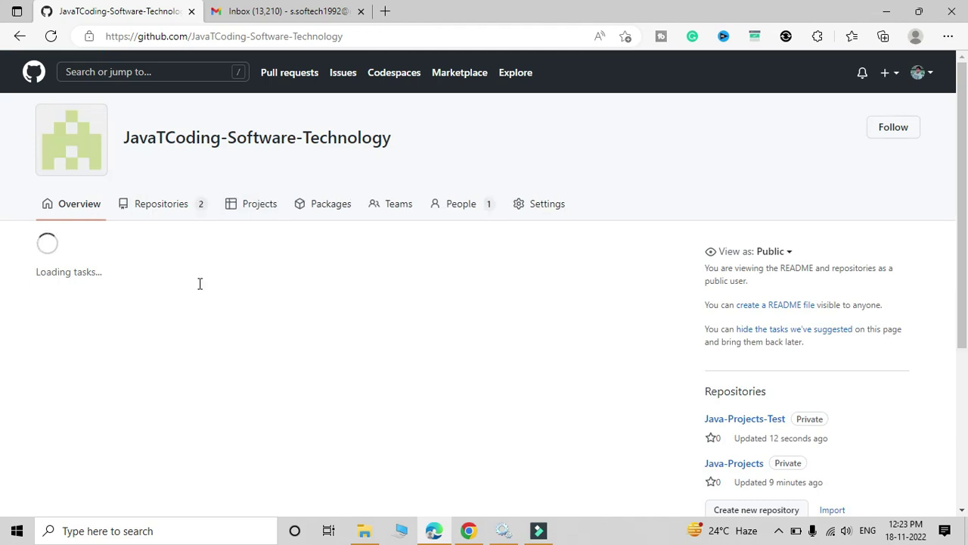
left_click(178, 205)
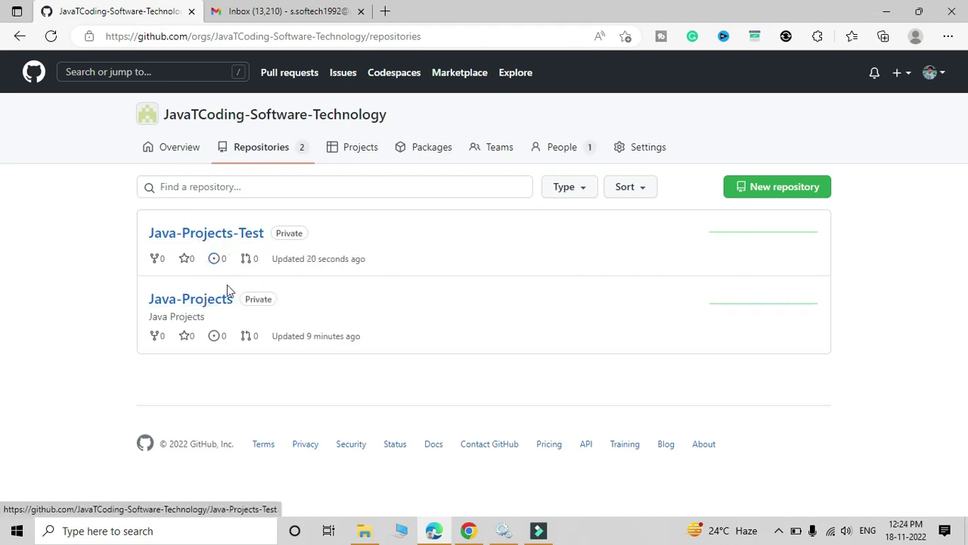
left_click(213, 304)
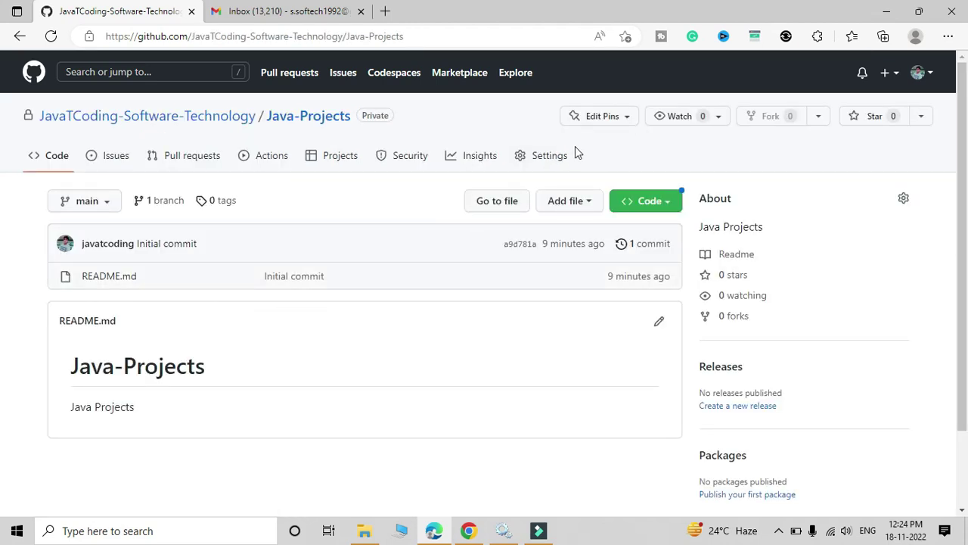
left_click(549, 155)
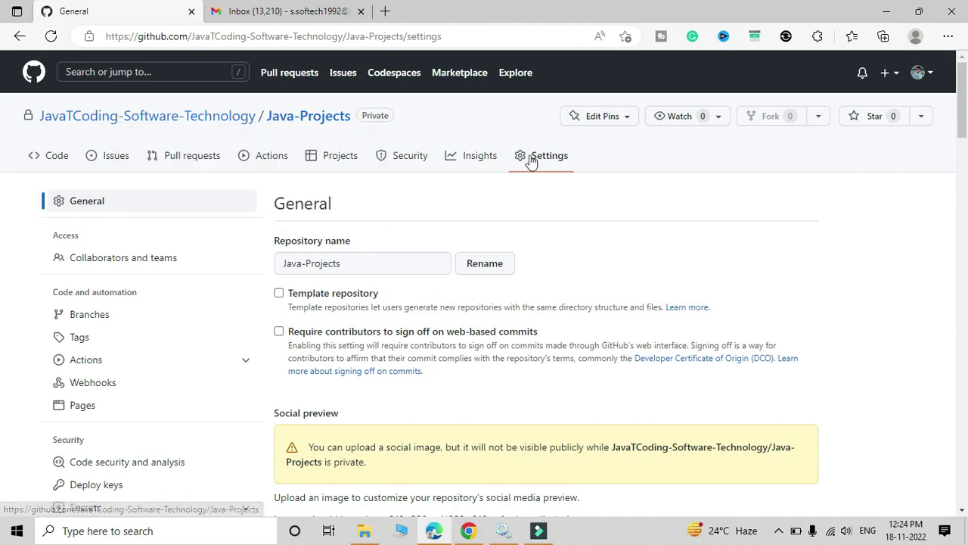
- In Collaborators and teams, find the personal account by username and add it with admin access
left_click(137, 261)
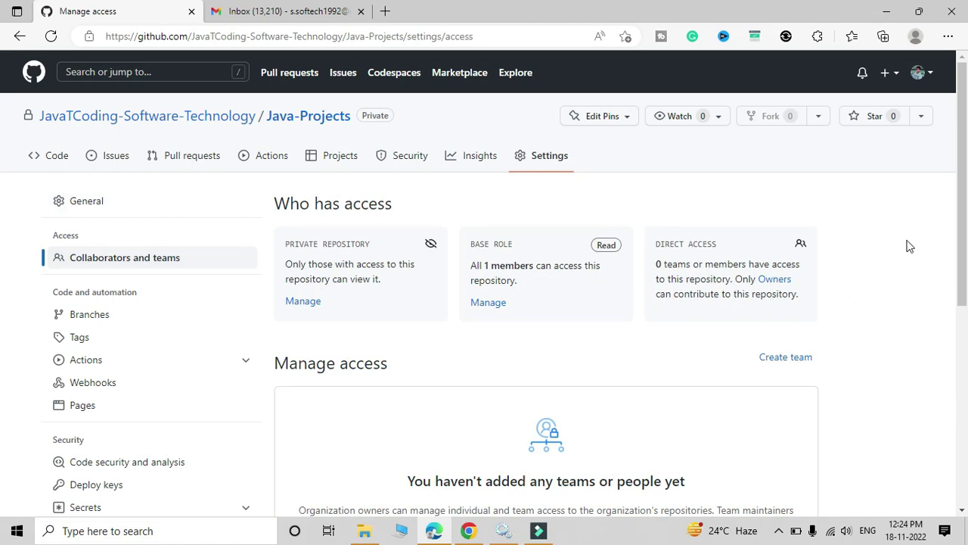
scroll(909, 246, "down", 2)
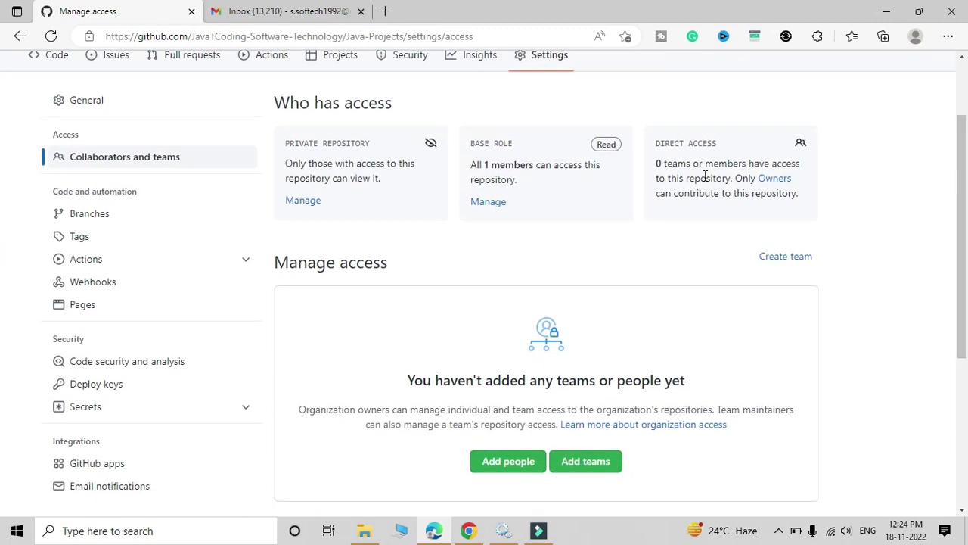
left_click_drag(657, 164, 808, 168)
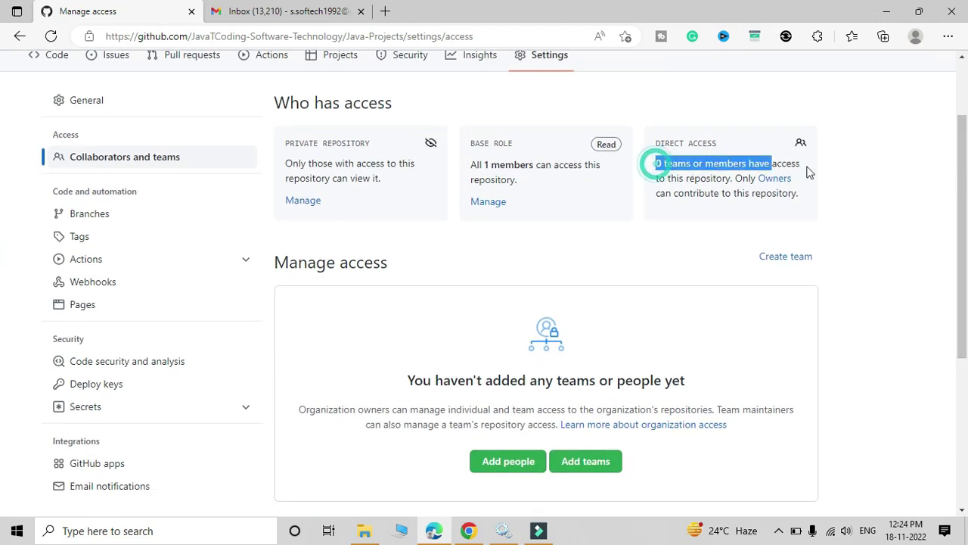
left_click(839, 225)
scroll(961, 219, "down", 1)
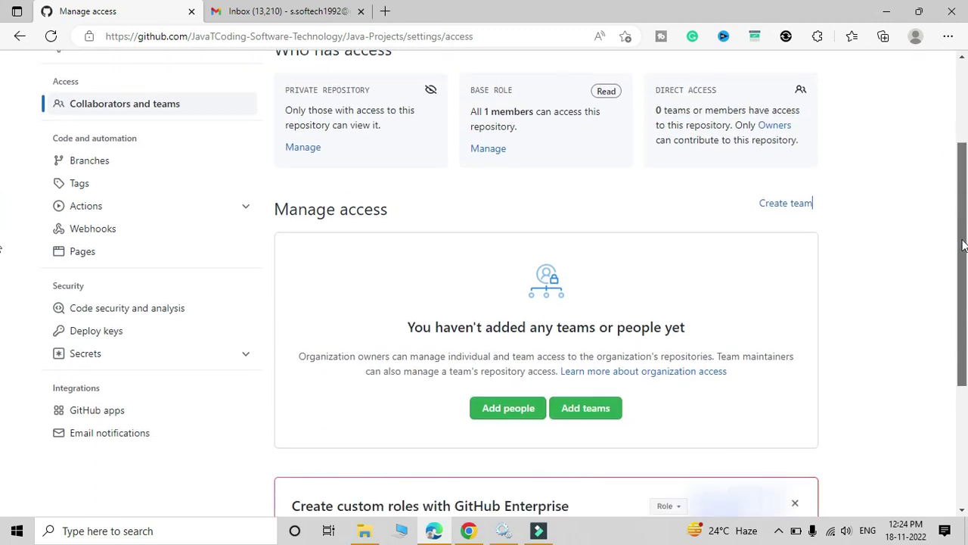
left_click(509, 405)
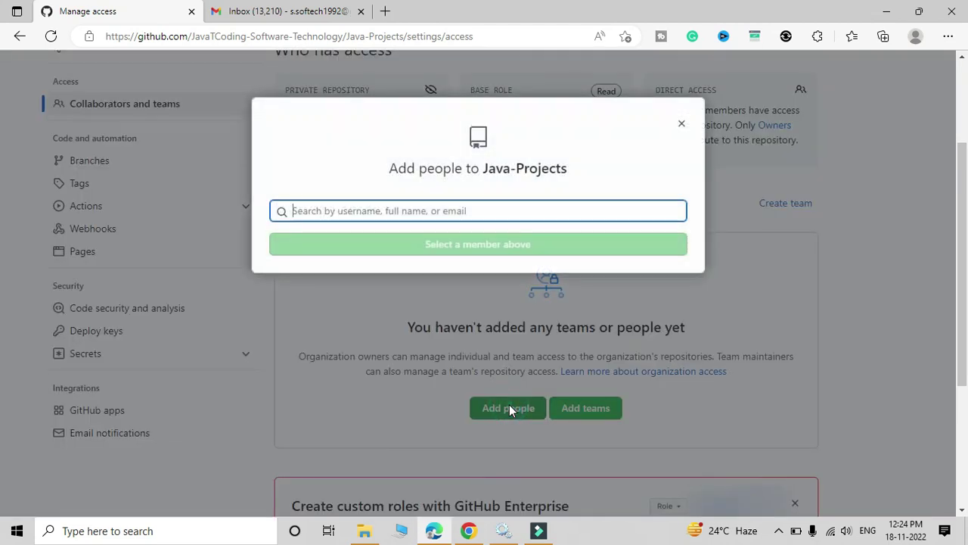
left_click(443, 214)
type("java")
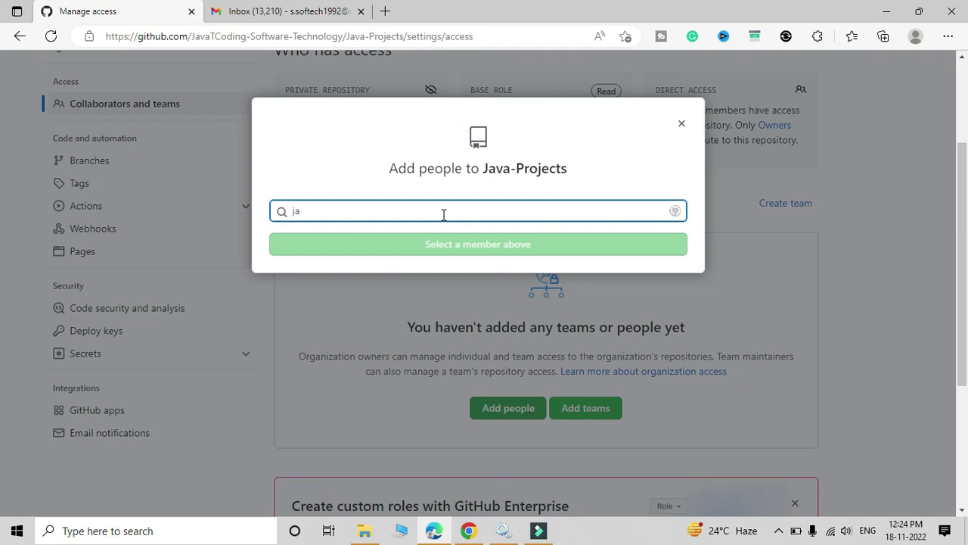
type("T")
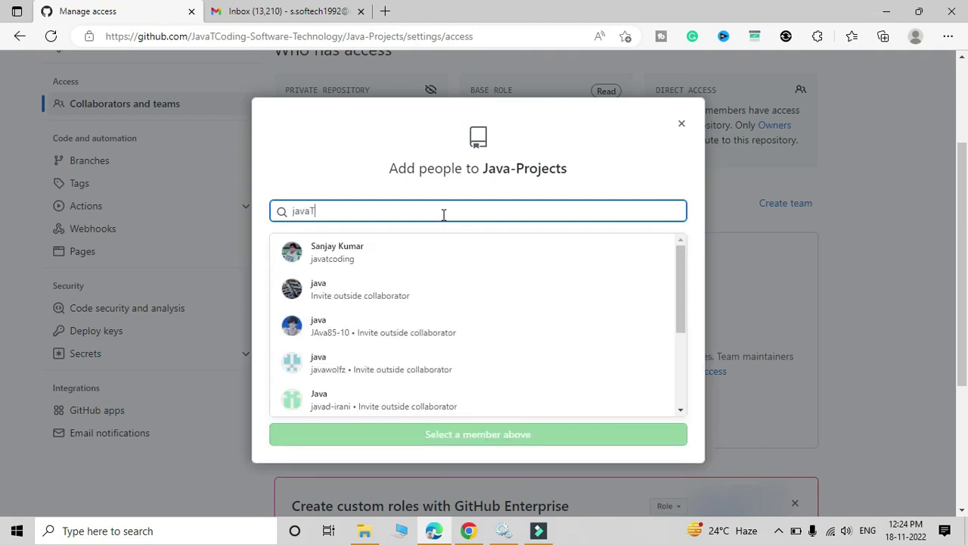
type("Coding")
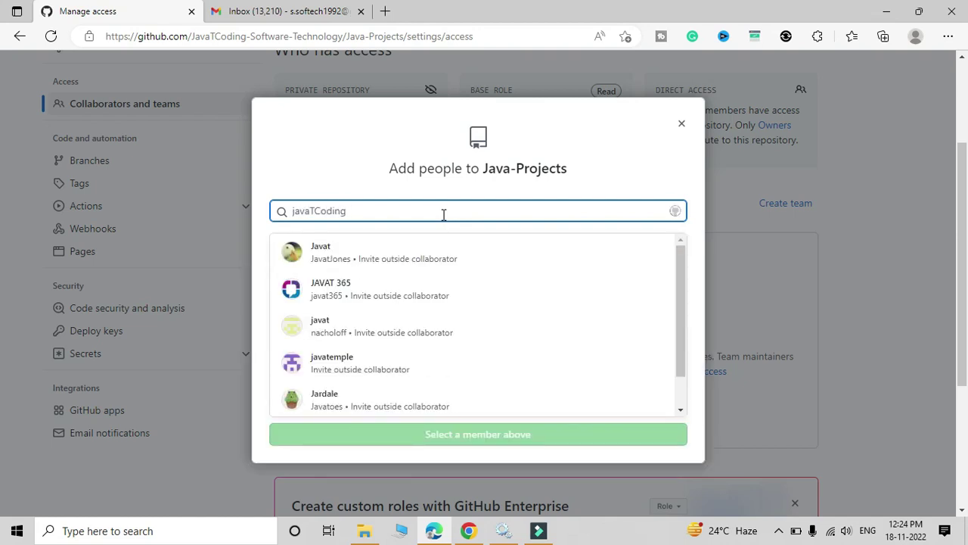
left_click(371, 252)
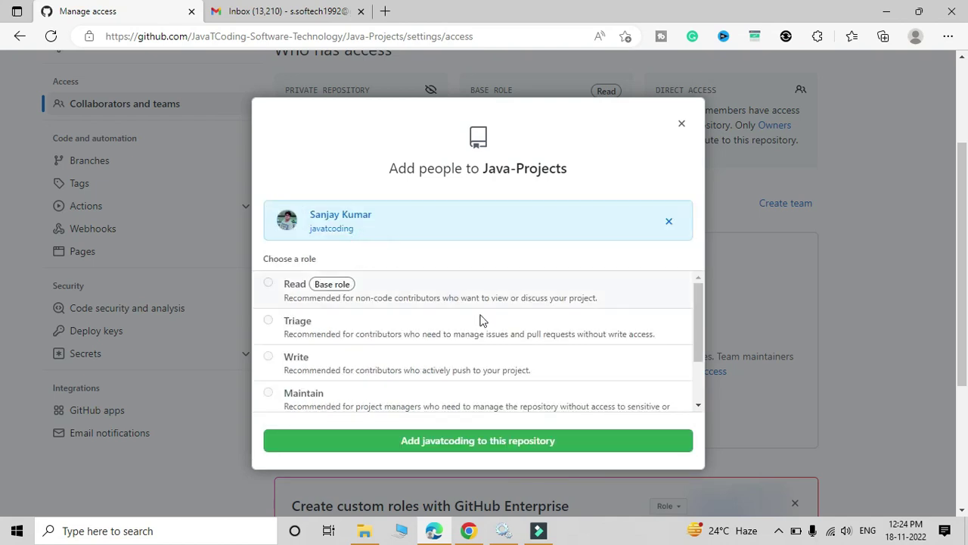
left_click(505, 447)
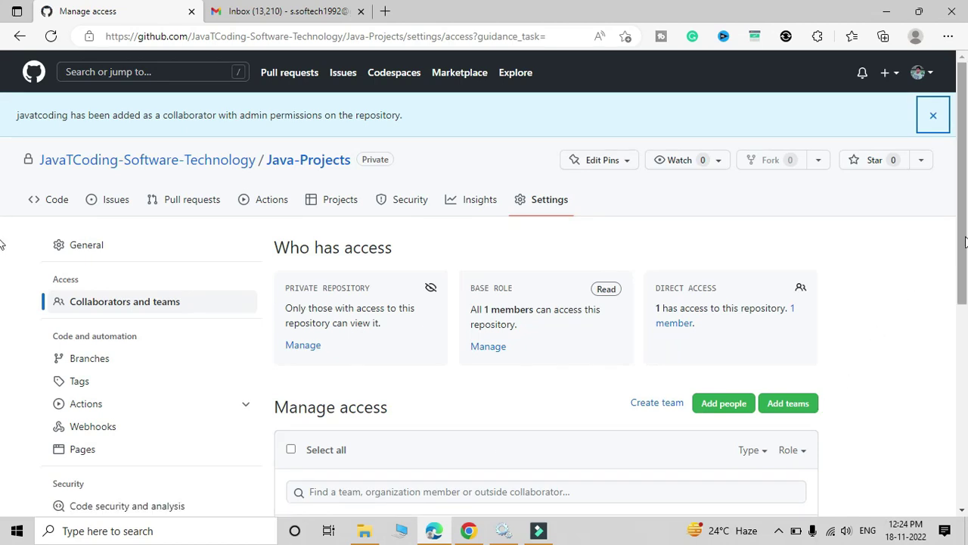
- Reopen the Java-Projects code page through the organization page, noting its Private label
left_click_drag(965, 244, 965, 318)
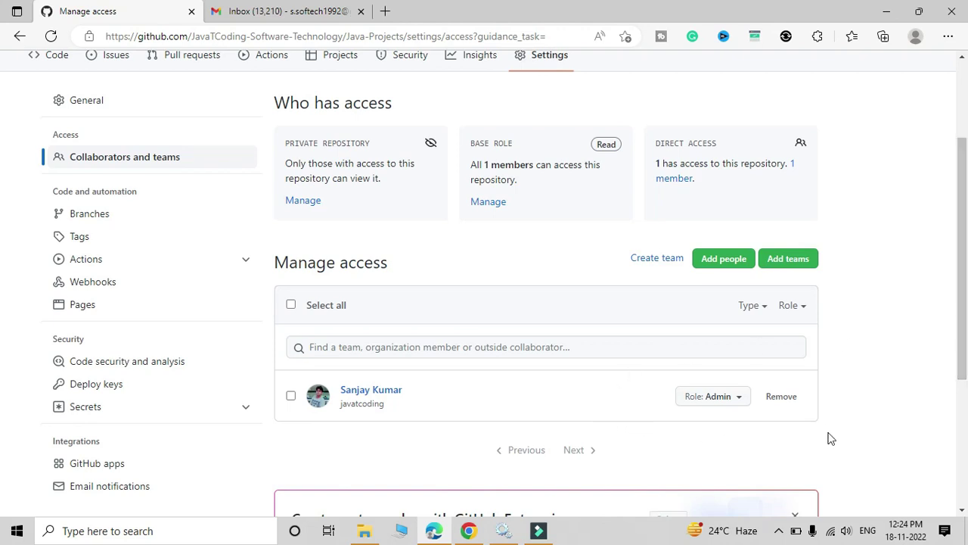
left_click_drag(962, 317, 2, 192)
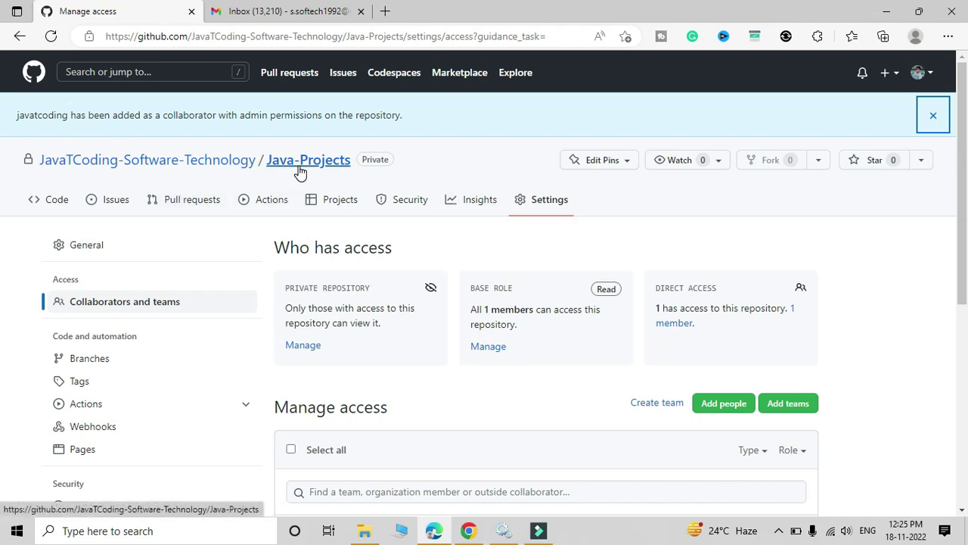
left_click(301, 171)
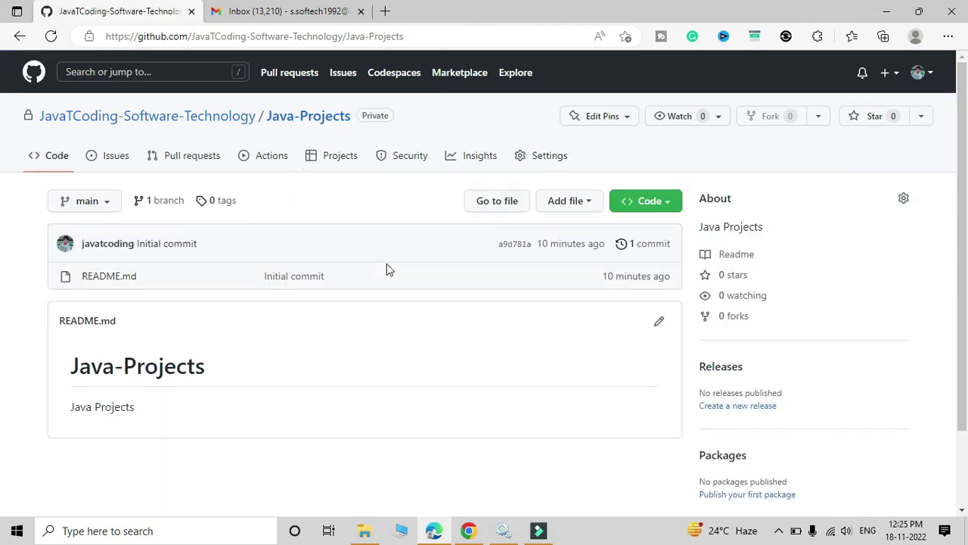
left_click(203, 121)
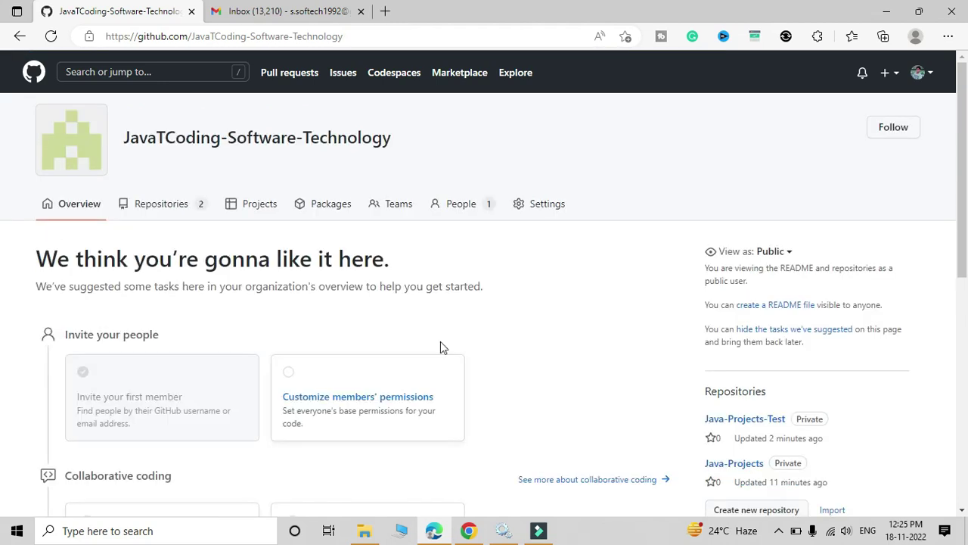
left_click(734, 463)
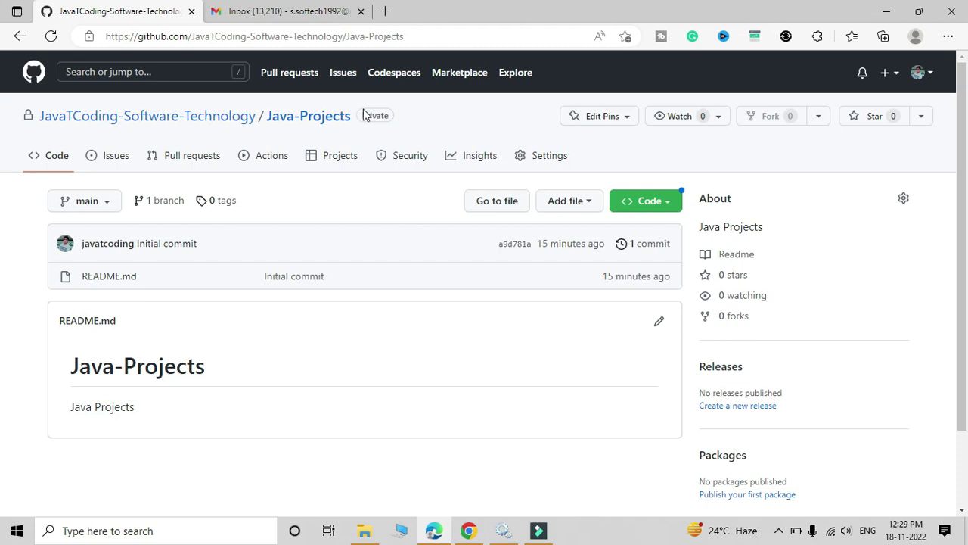
mouse_move(361, 114)
left_mouse_down()
mouse_move(390, 115)
mouse_move(364, 106)
left_mouse_up()
left_click(393, 114)
left_click(406, 119)
left_click(286, 113)
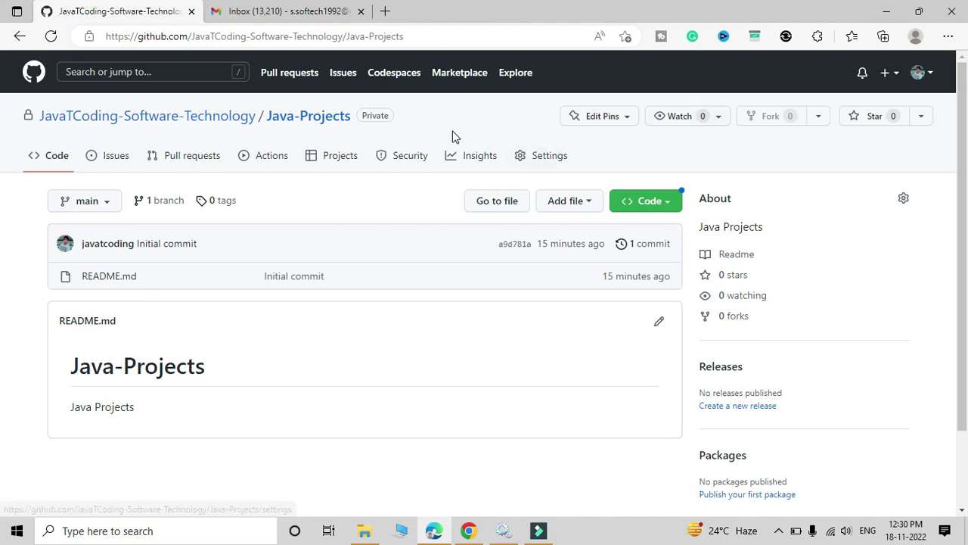
- Open Java-Projects settings and find the Danger Zone visibility setting showing it is private
left_click(535, 166)
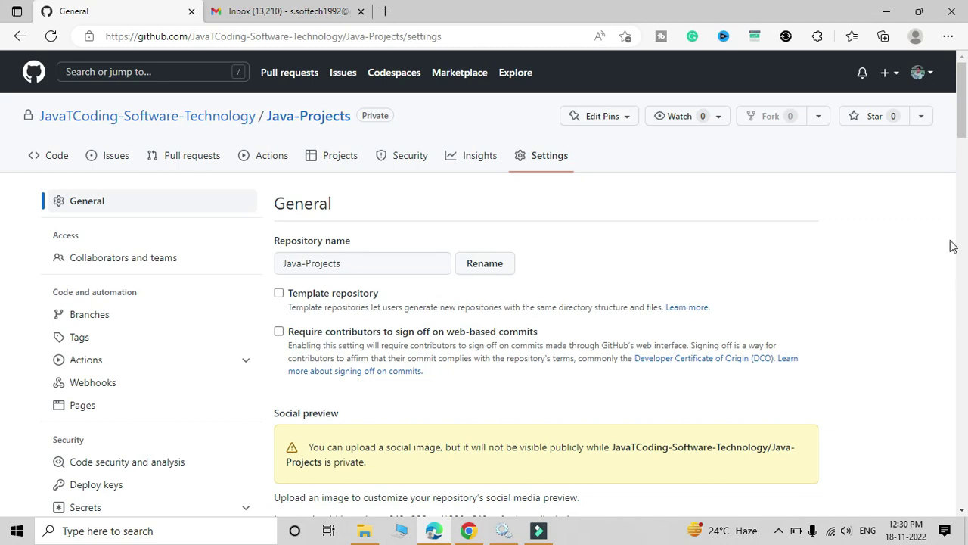
left_click_drag(961, 138, 962, 501)
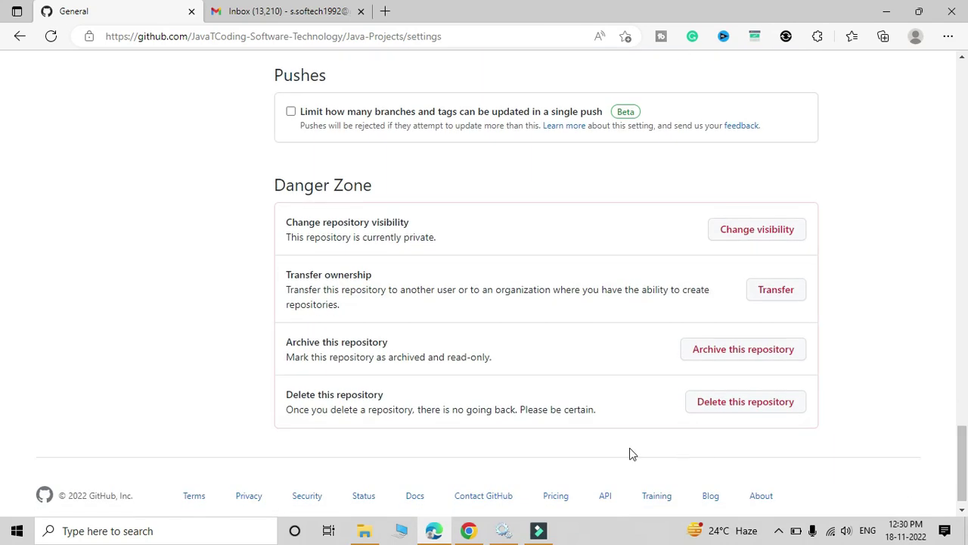
left_click_drag(270, 192, 477, 179)
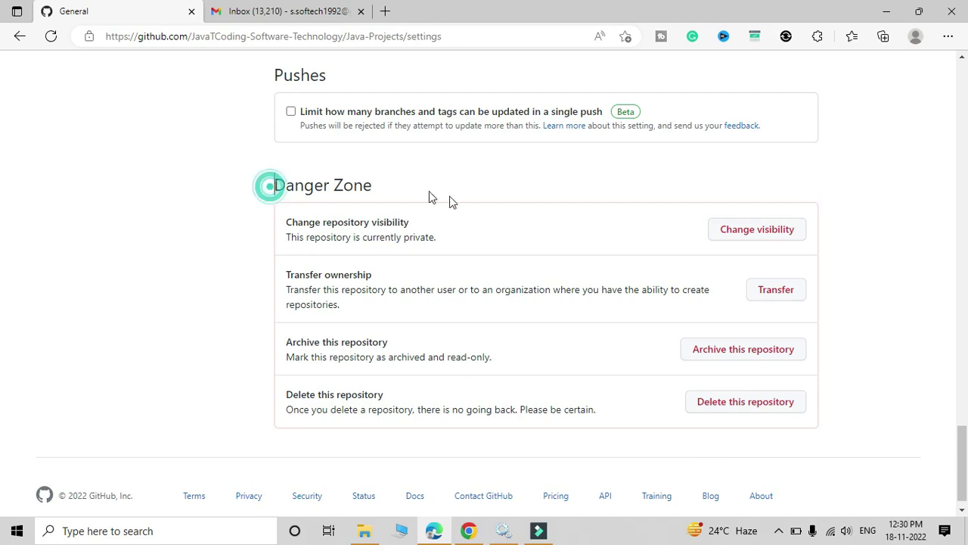
left_click_drag(292, 221, 434, 227)
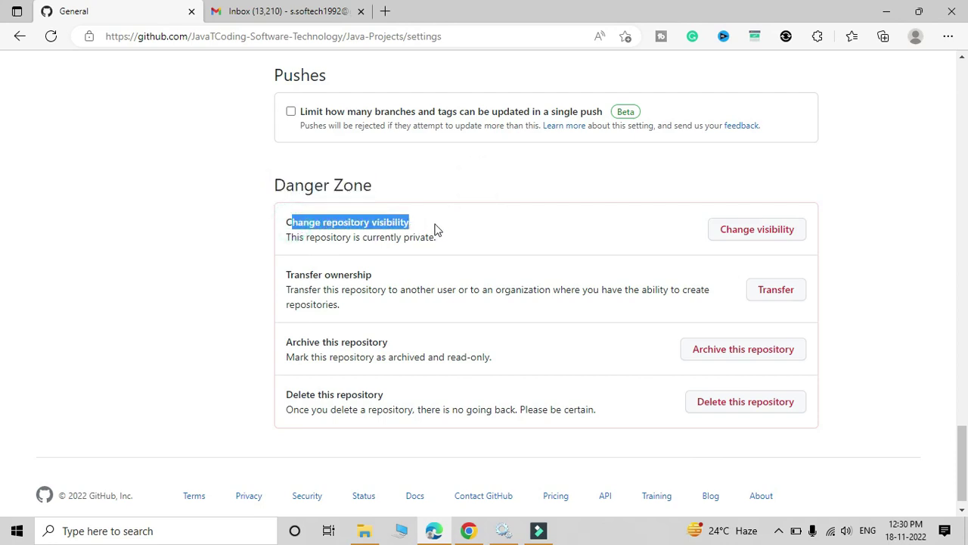
left_click(434, 224)
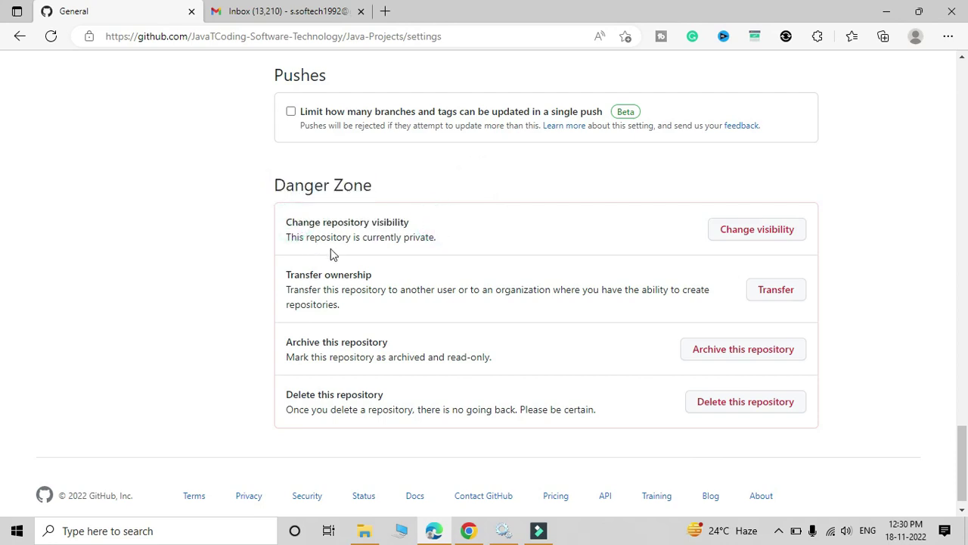
left_click_drag(441, 240, 327, 242)
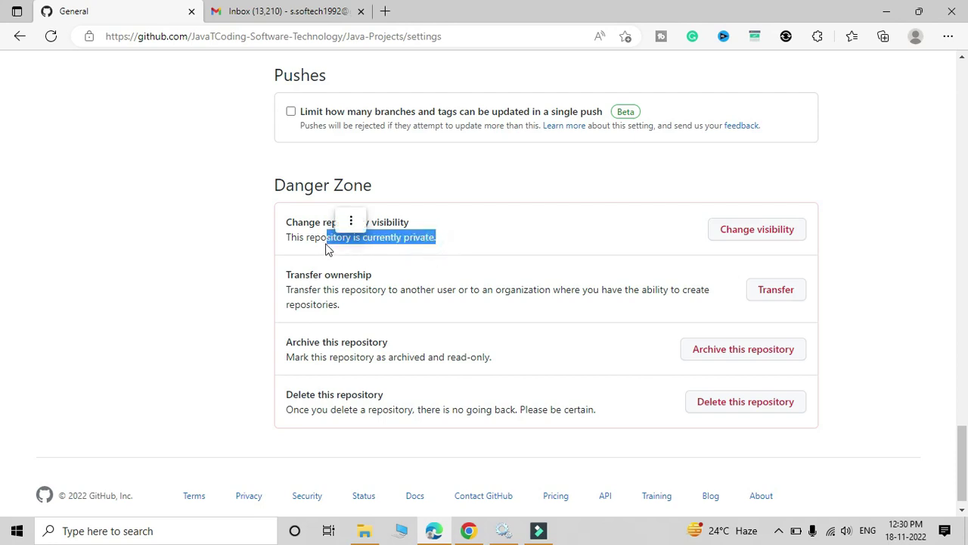
left_click(480, 260)
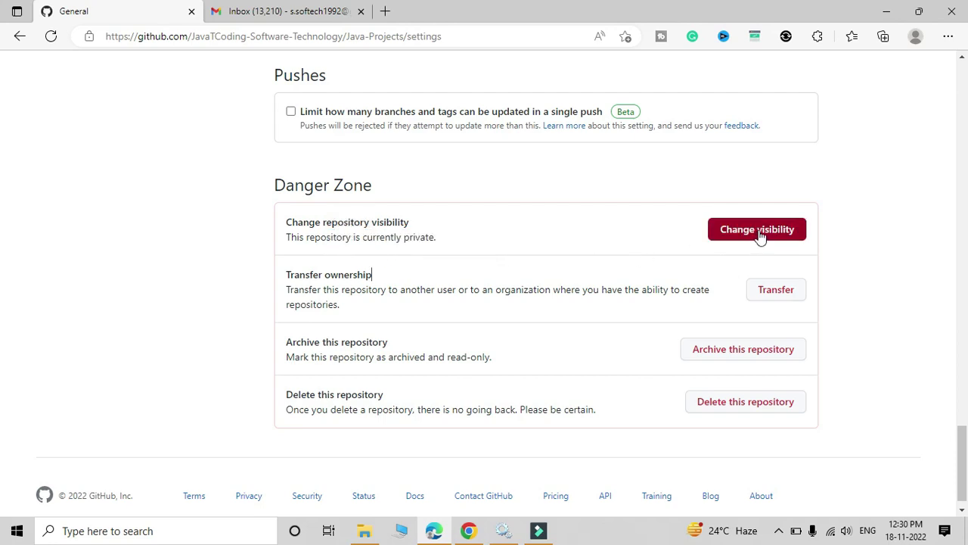
- Change the repository visibility to public, confirming each prompt of the dialog
left_click(759, 234)
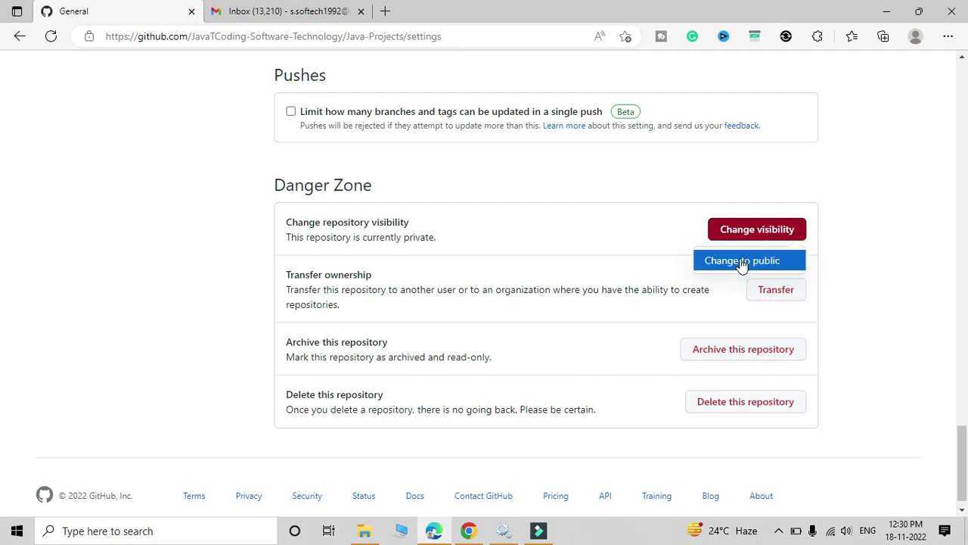
left_click(742, 262)
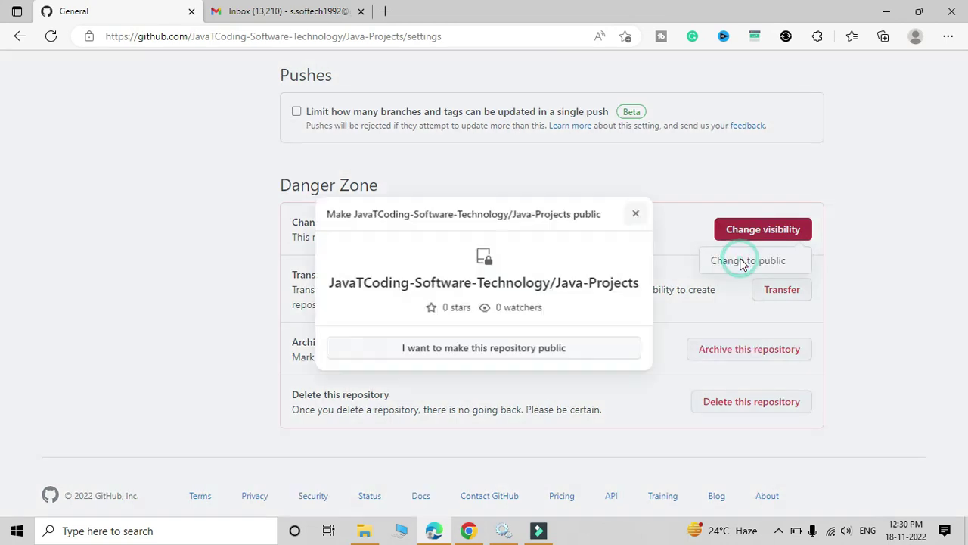
left_click(463, 354)
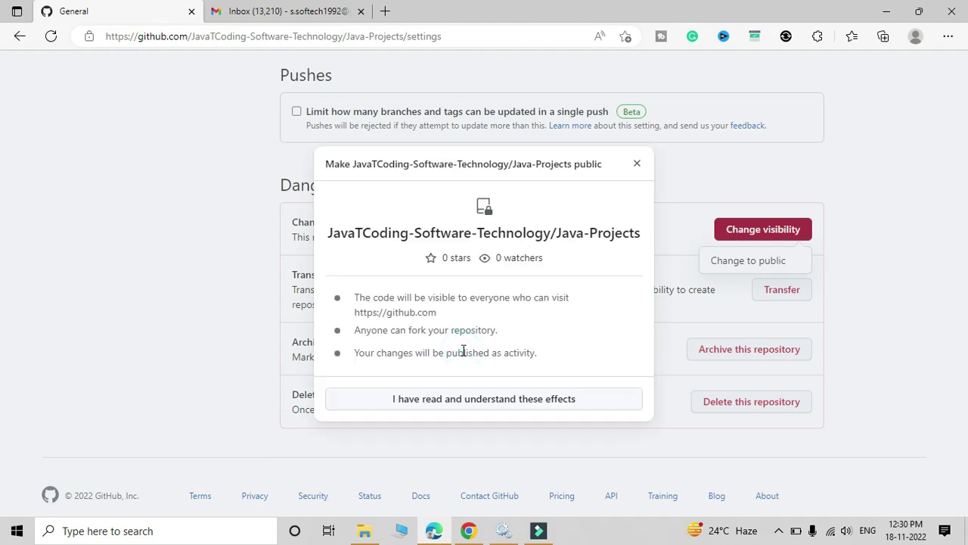
left_click(495, 403)
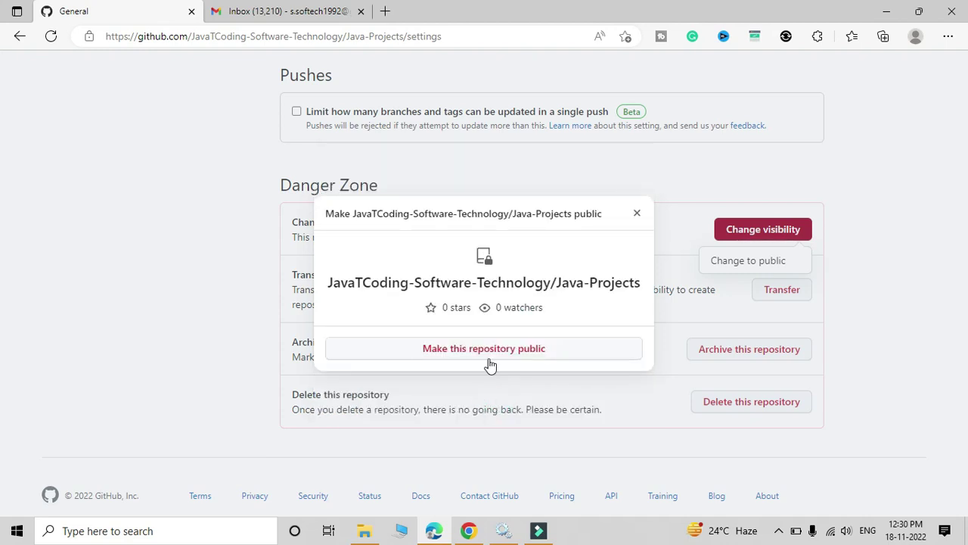
left_click(477, 350)
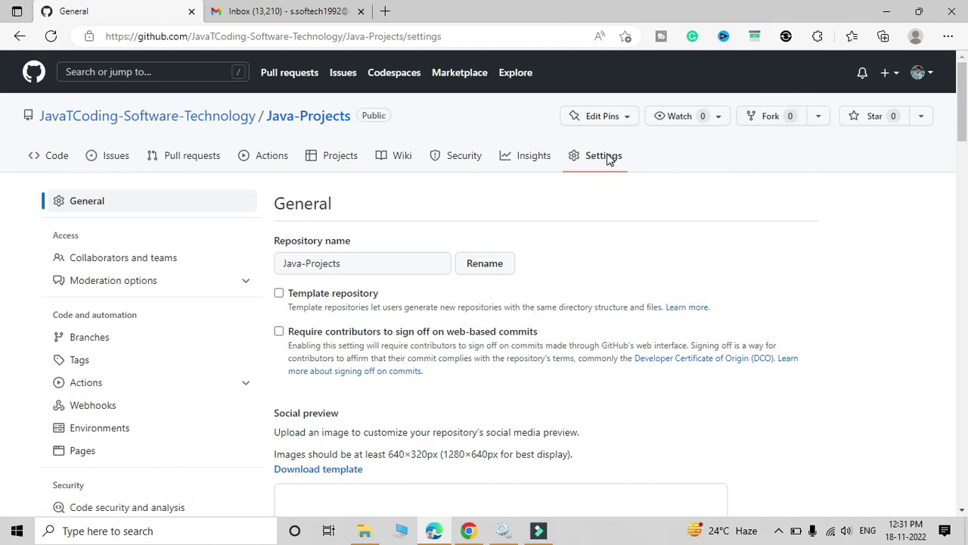
- Fork Java-Projects as Java-Projects-1, keeping the personal account as the owner
left_click(59, 162)
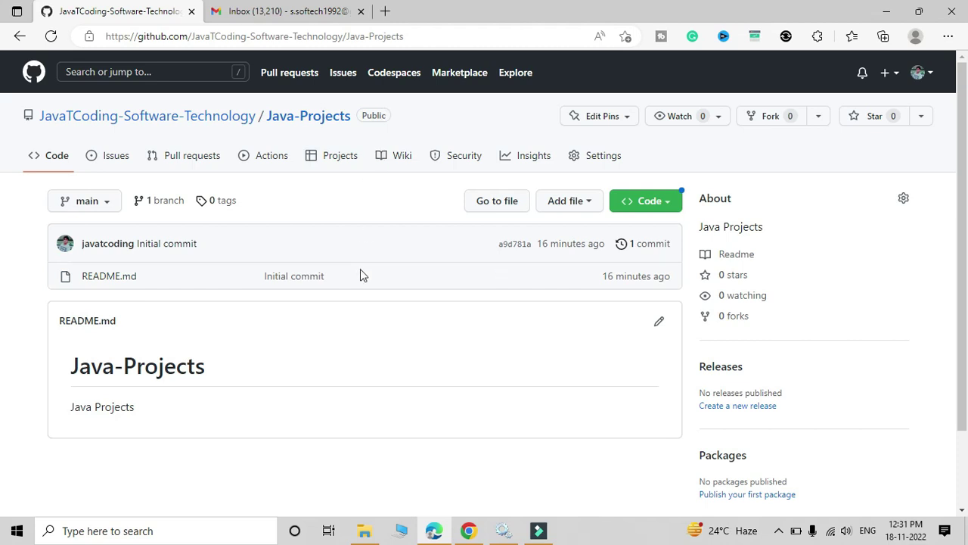
left_click(765, 119)
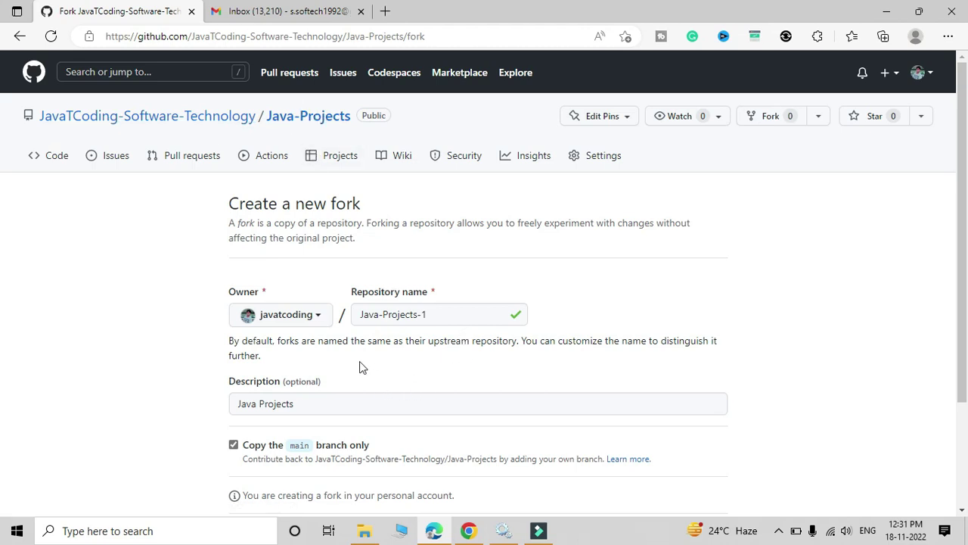
left_click(318, 316)
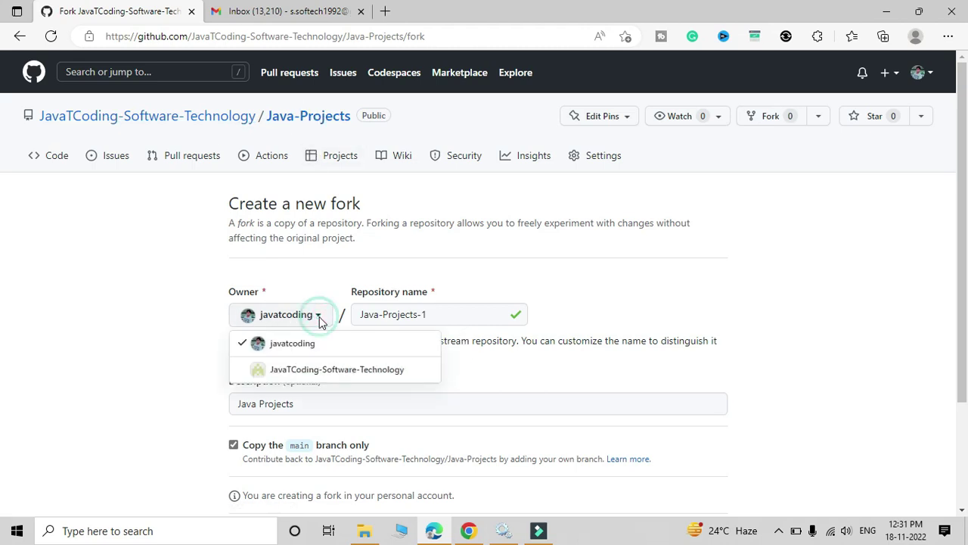
left_click(311, 342)
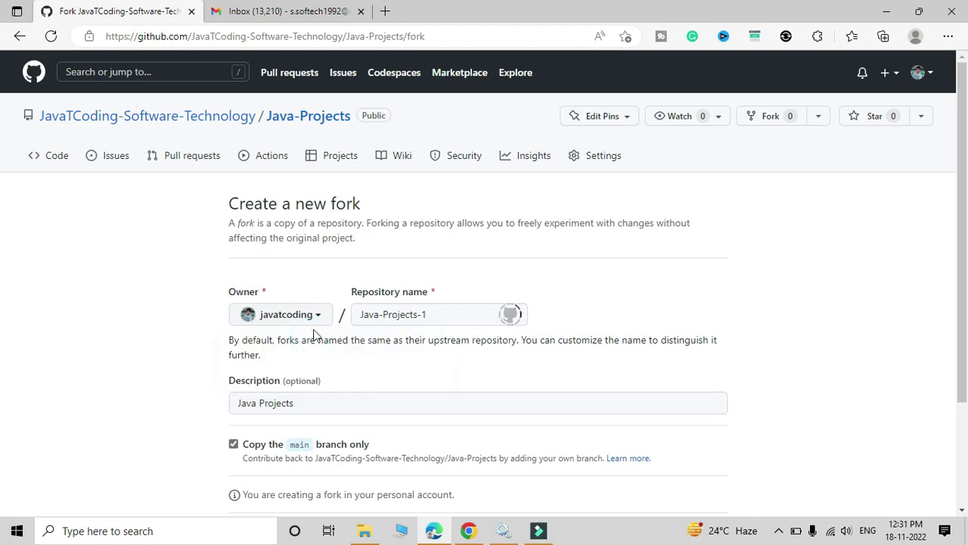
left_click(318, 318)
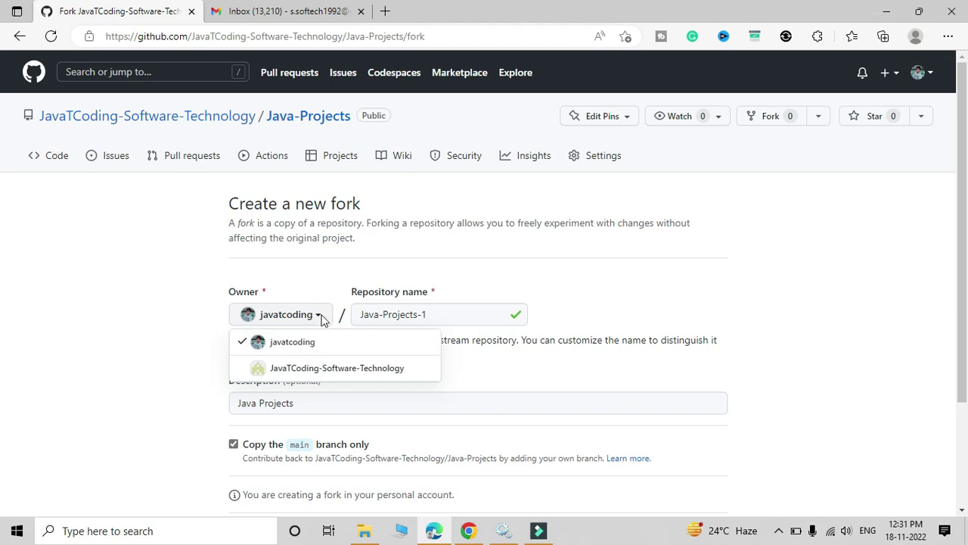
left_click(321, 316)
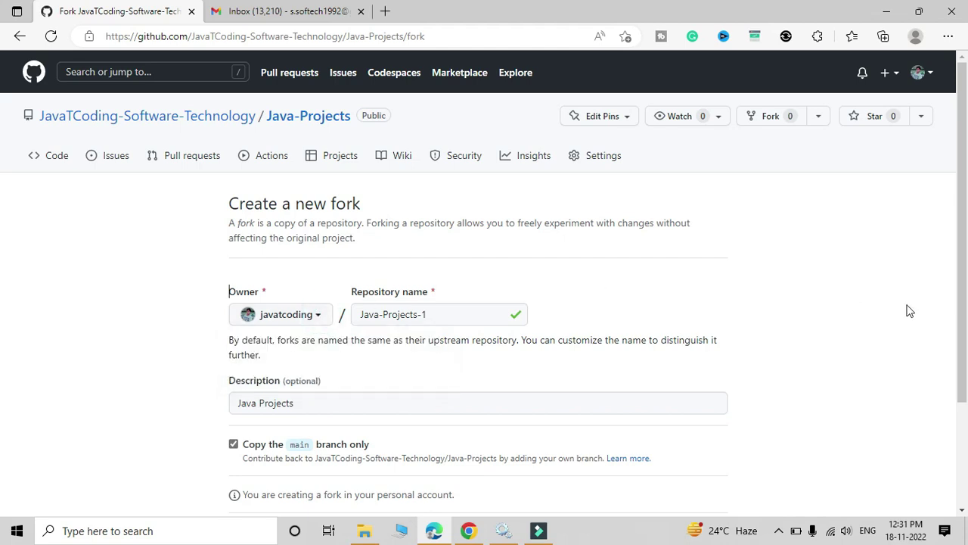
left_click_drag(962, 275, 963, 333)
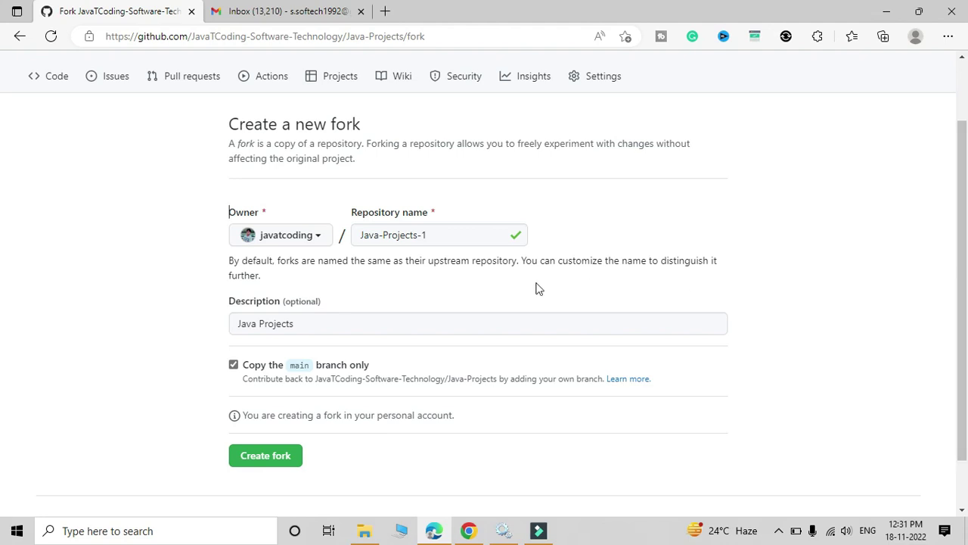
left_click(266, 457)
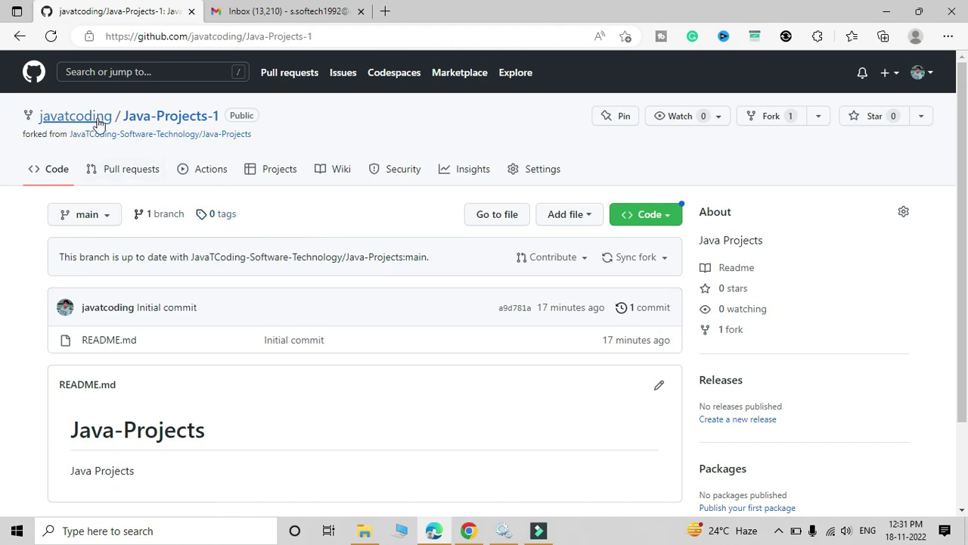
mouse_move(65, 113)
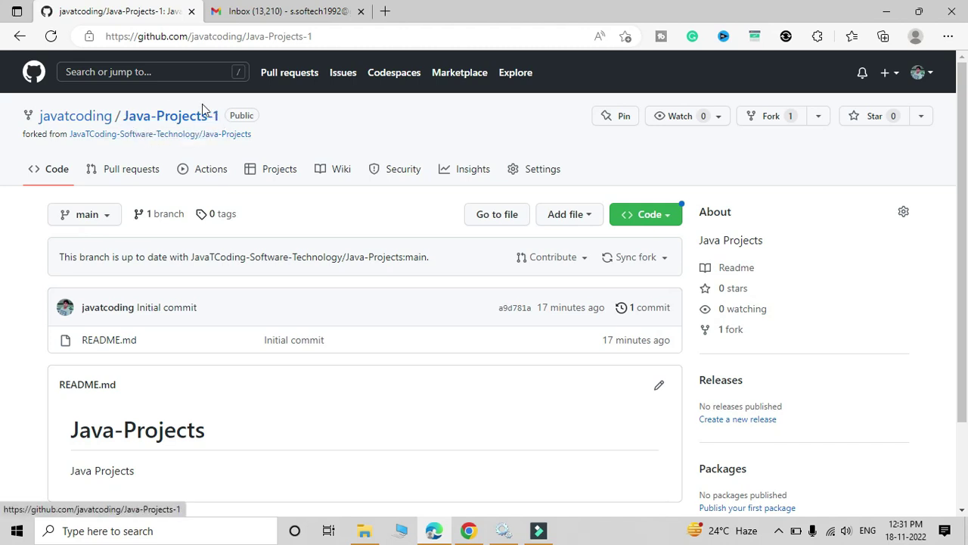
left_click(23, 135)
left_click_drag(32, 136, 63, 136)
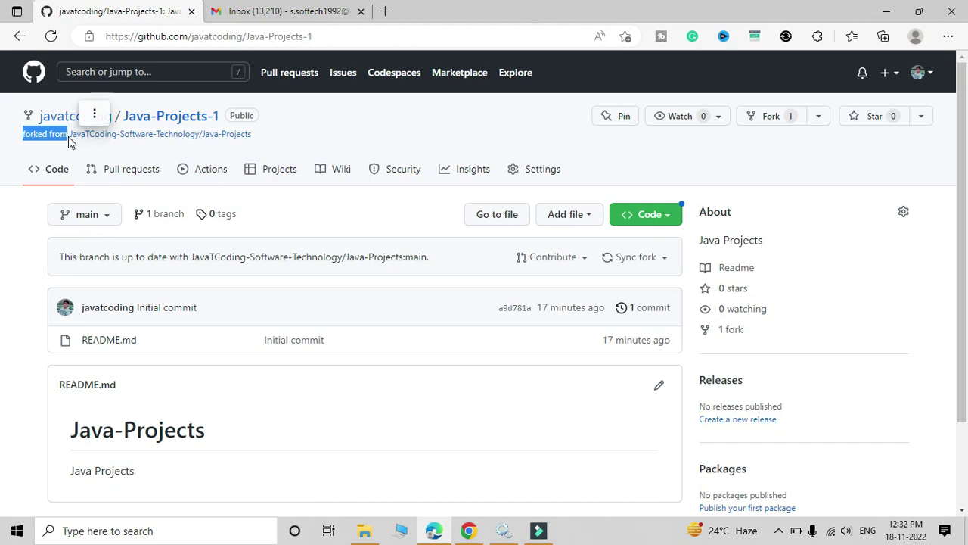
left_click_drag(68, 134, 232, 133)
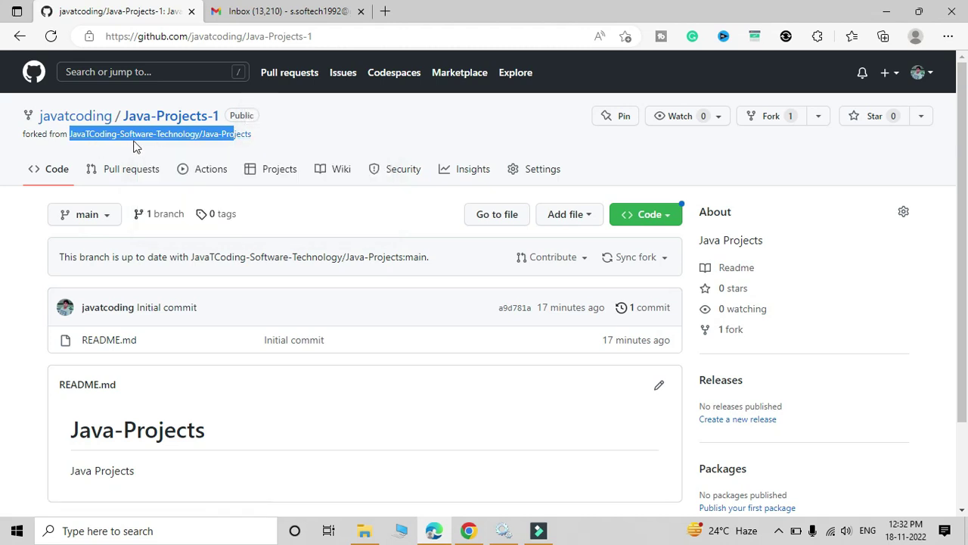
left_click(252, 134)
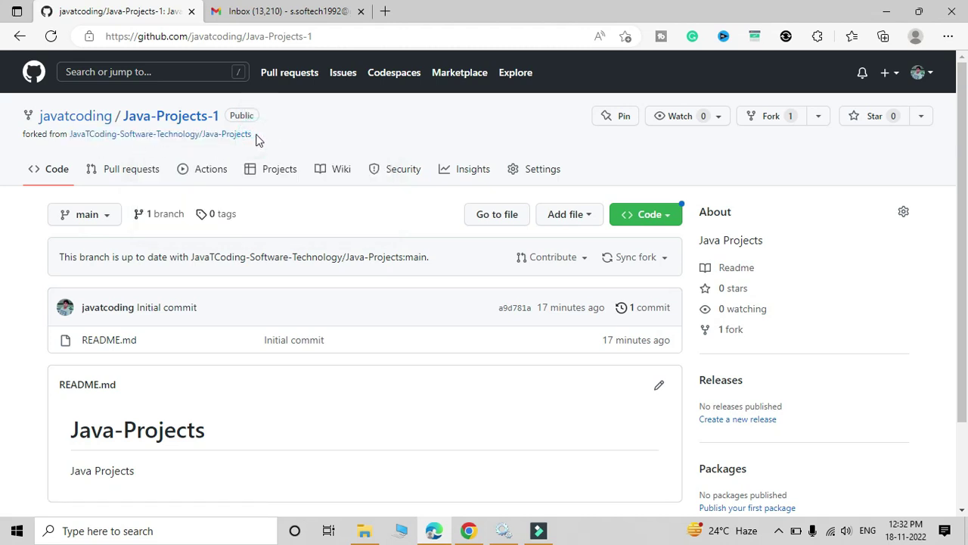
left_click_drag(253, 133, 69, 134)
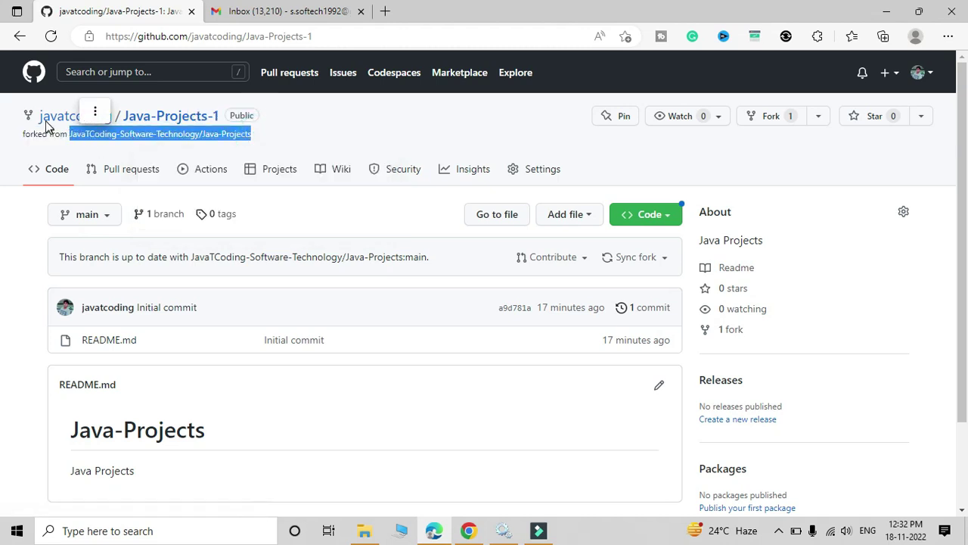
left_click(106, 117)
left_click(152, 113)
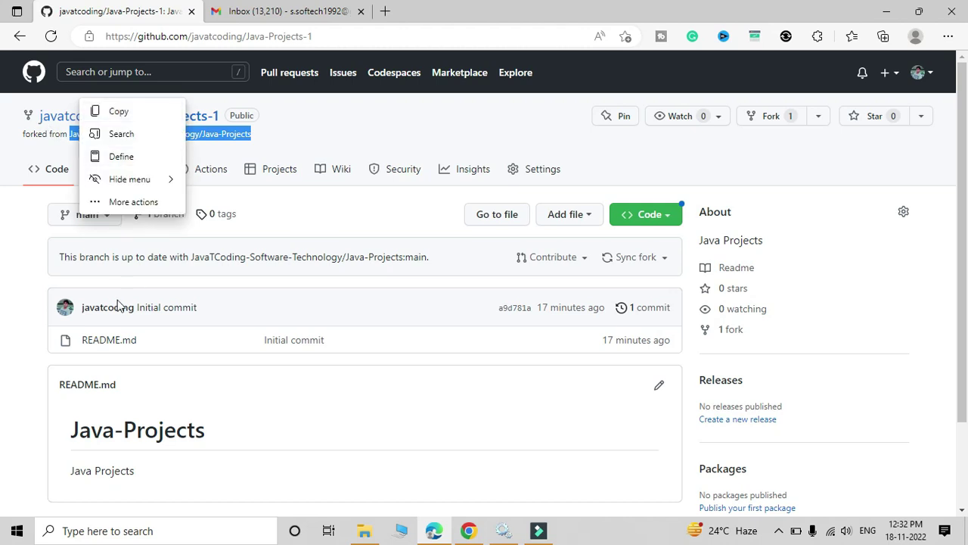
left_click(325, 406)
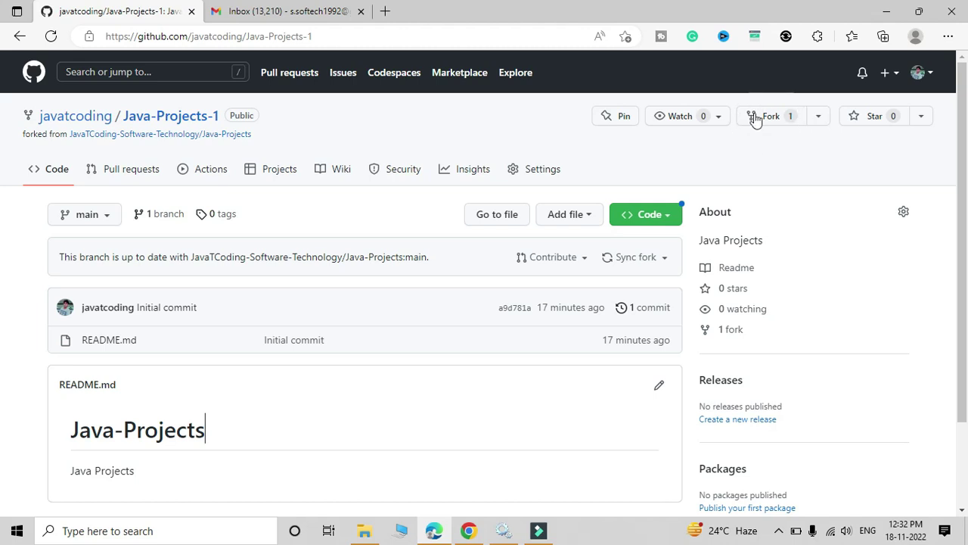
left_click(786, 135)
left_click(818, 118)
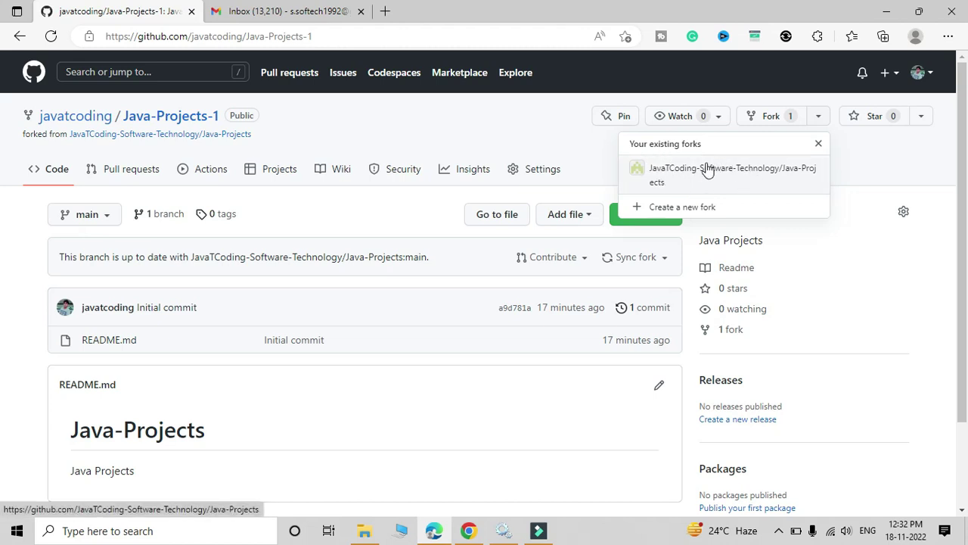
left_click(854, 179)
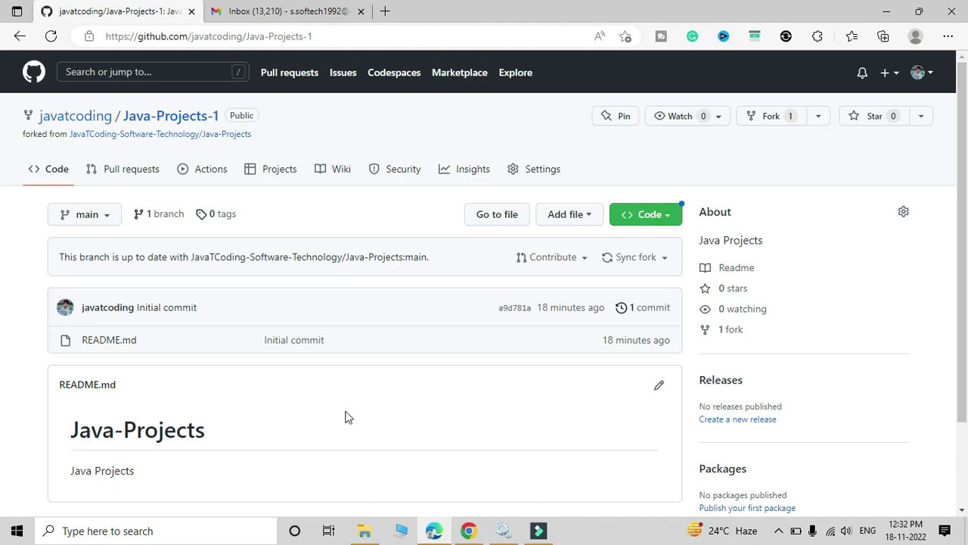
- Create a new file Test.java in the fork and begin the class Test block
left_click(589, 219)
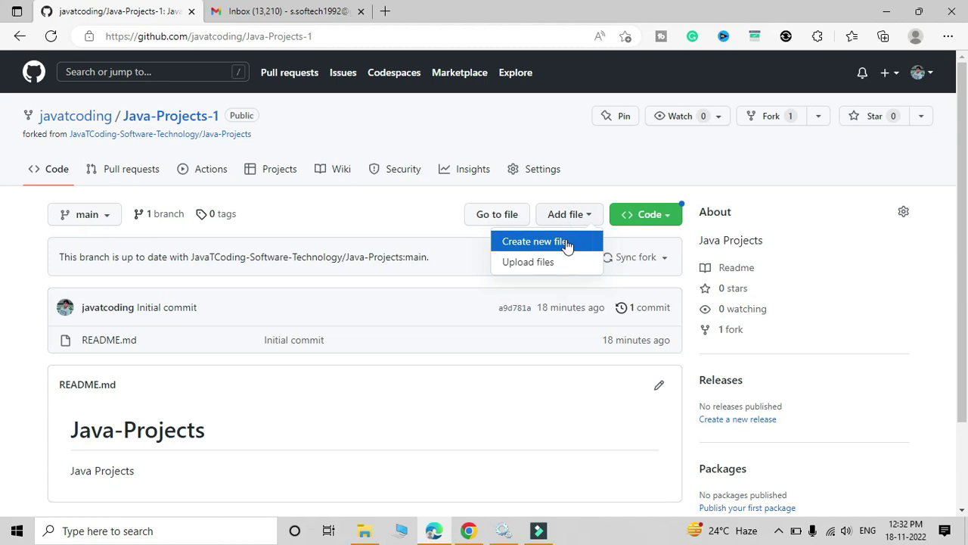
left_click(567, 245)
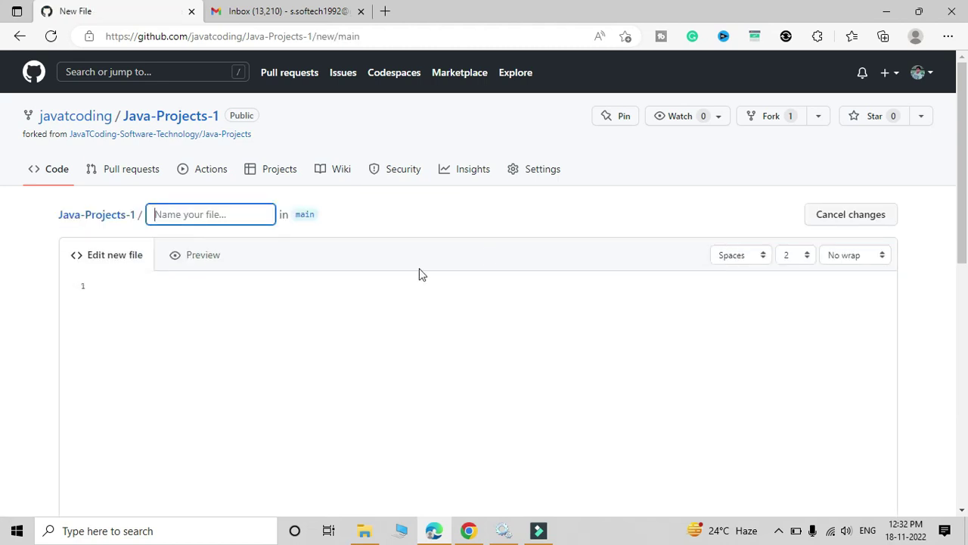
type("Test")
type(".ja")
type("va")
left_click(284, 306)
type("class")
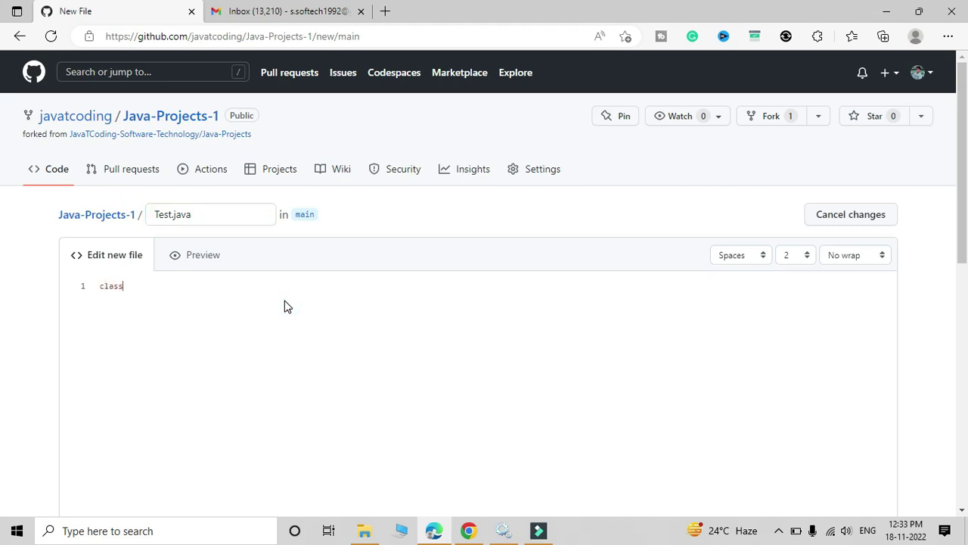
type(" Test")
type("{")
key("Return")
- Add a main(String args[]) method whose body starts printing the welcome message
type("blic static v")
type("oid main(S")
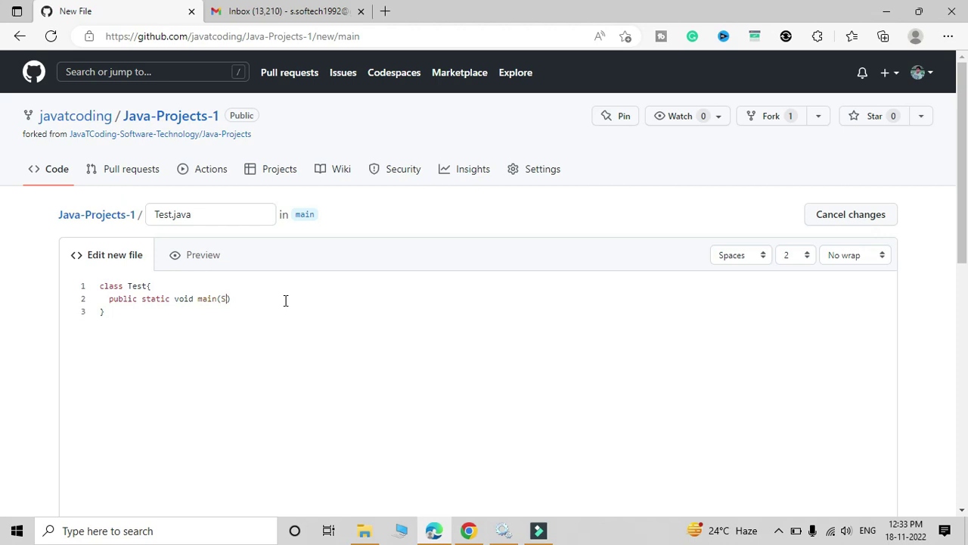
type("tring args")
type("[]")
left_click(300, 299)
type("{")
key("Return")
left_click(300, 300)
key("BackSpace")
key("Return")
type("tem.ou")
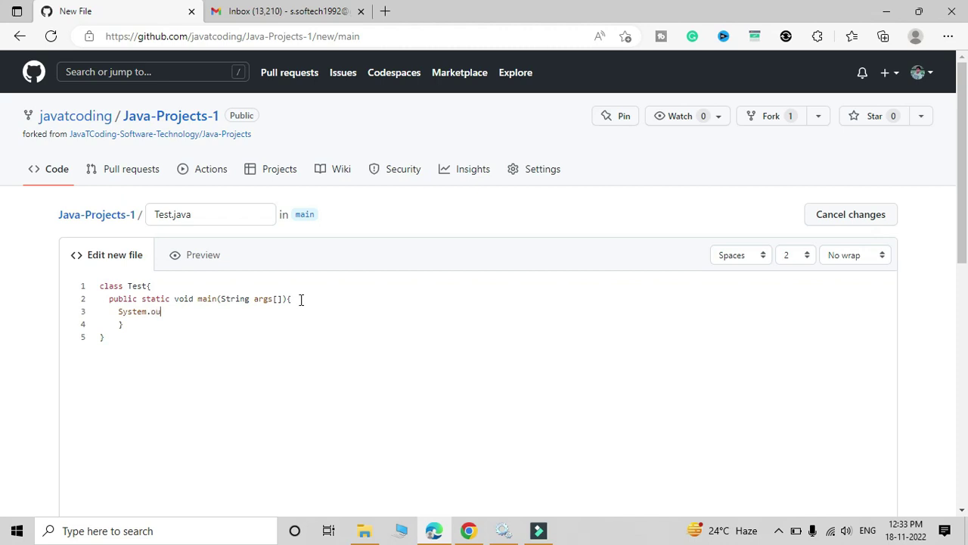
type("on")
type("tl")
type("\"\"")
type("Welco")
type("me to J")
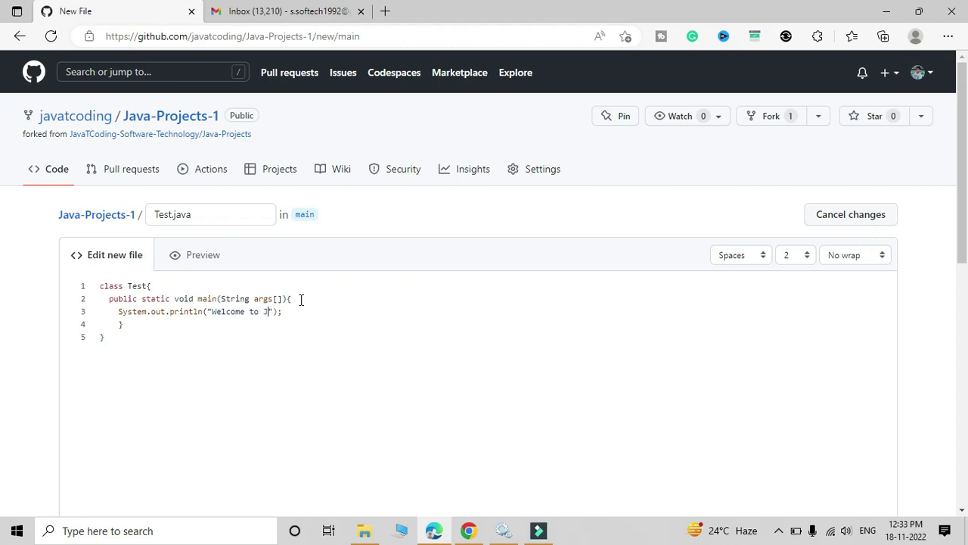
type("avaTCodin")
type("g....")
- Enter the commit message 'Added new Test class', capitalising Test, and commit to main
left_click_drag(961, 249, 961, 407)
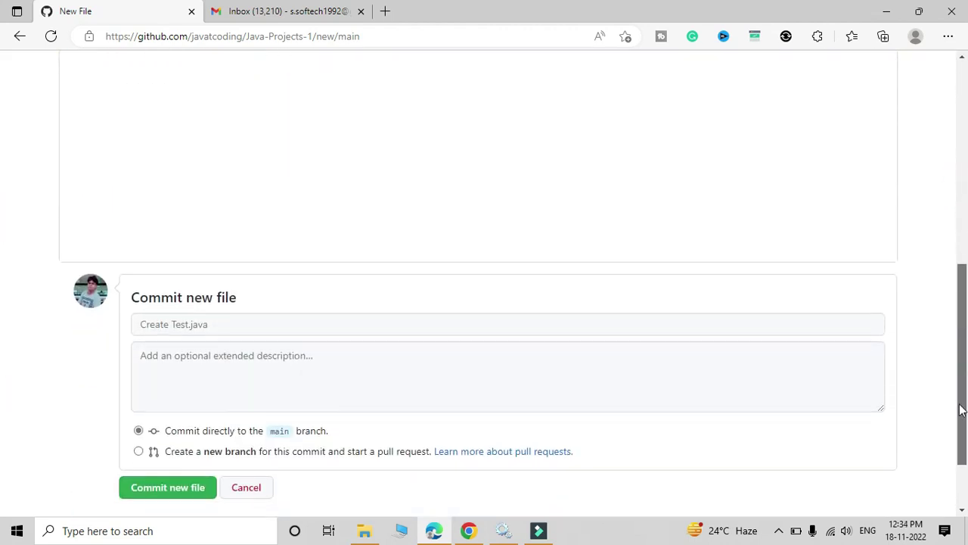
left_click(548, 328)
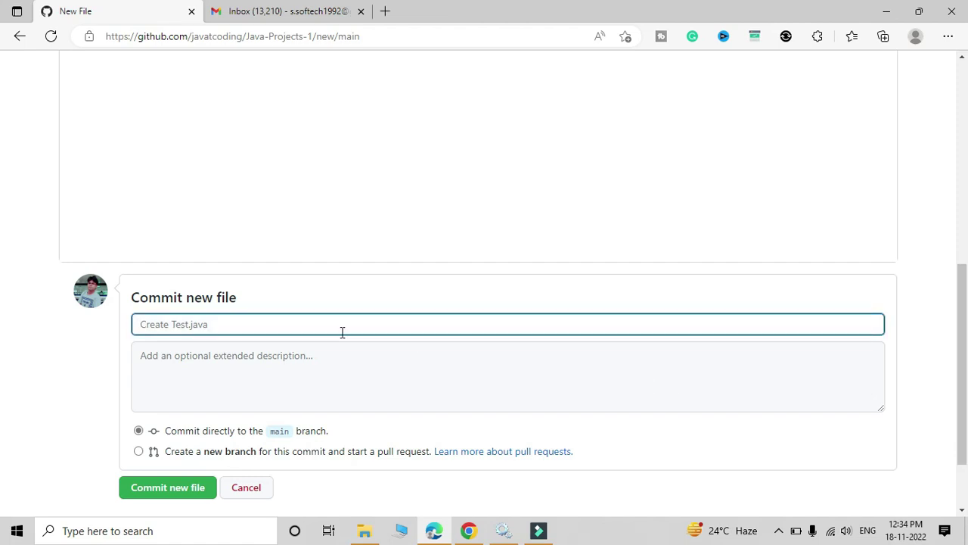
type("Add")
type("ed ")
type("new te")
type("st class")
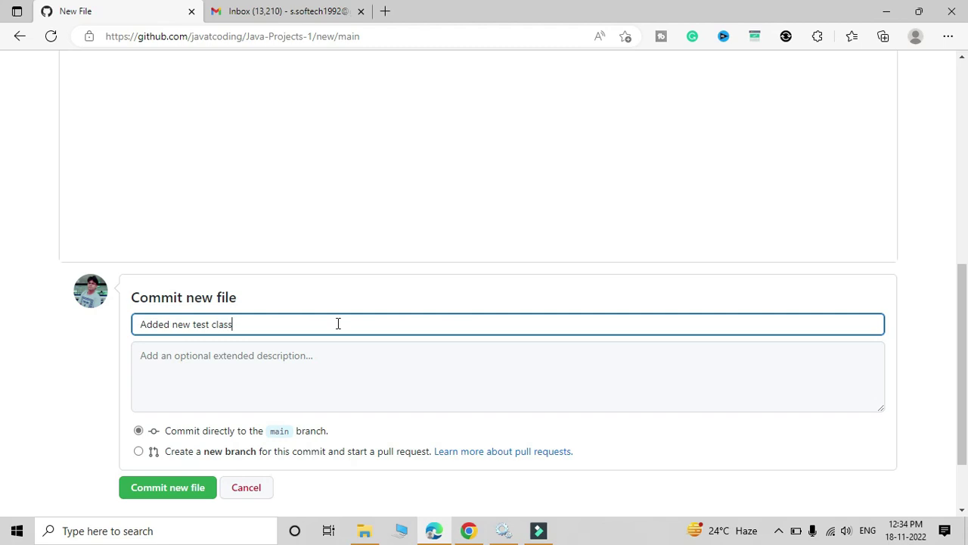
left_click(196, 324)
key("BackSpace")
type("T")
left_click(249, 375)
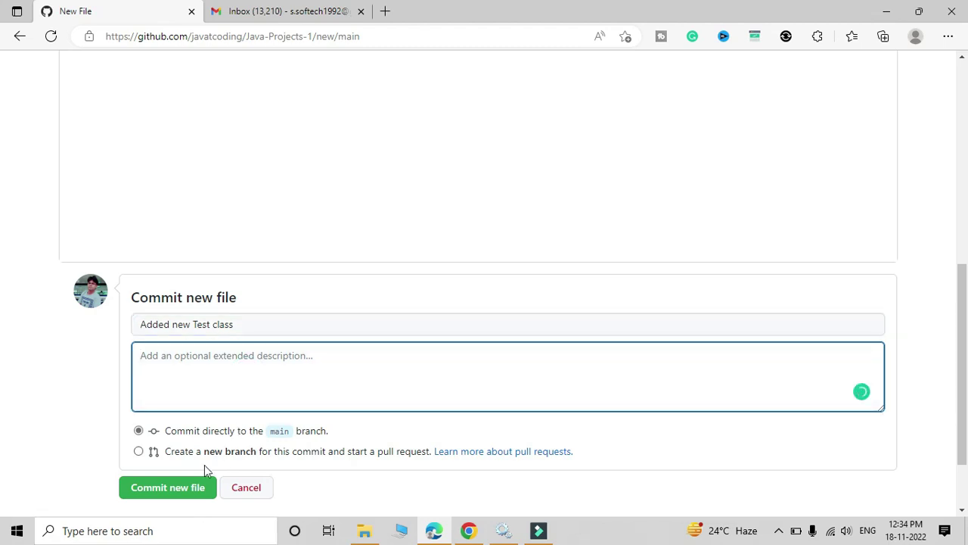
left_click(161, 489)
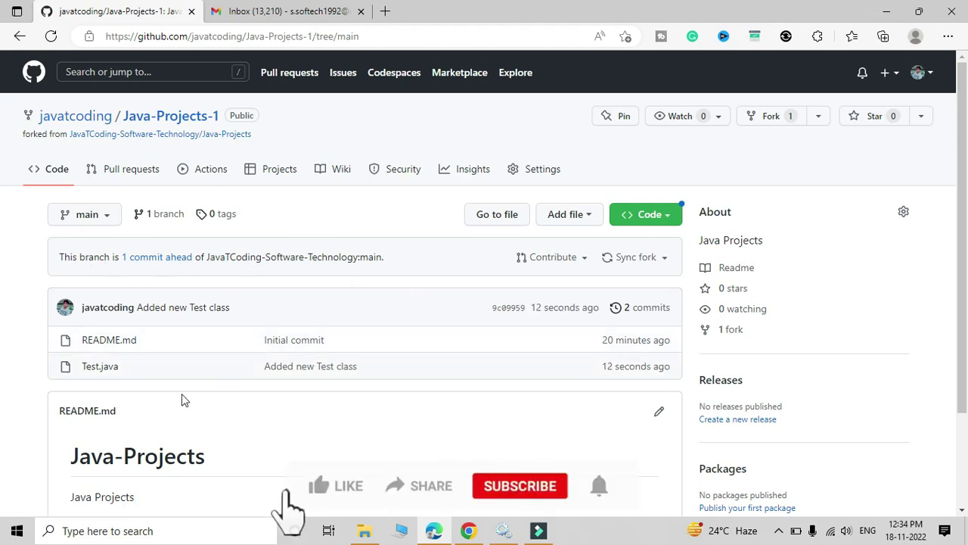
left_click(652, 315)
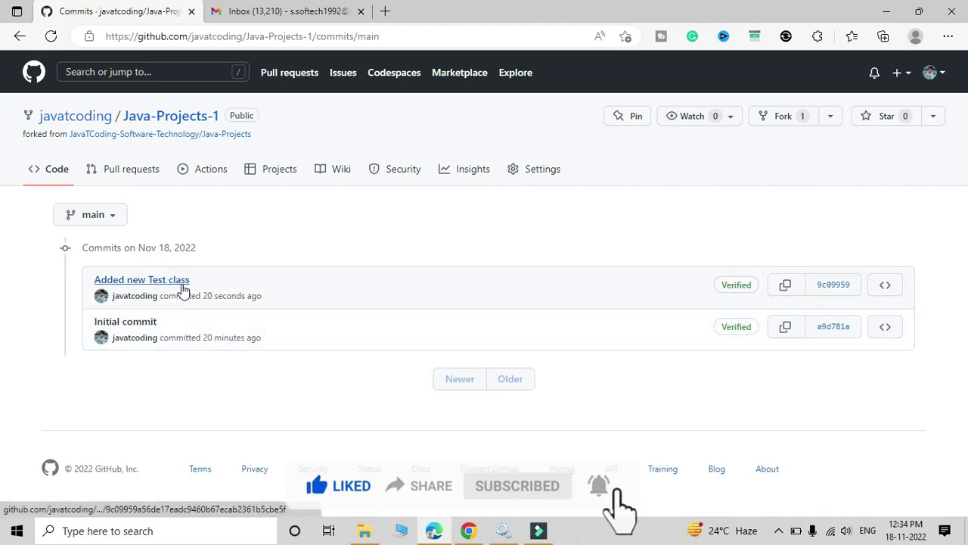
left_click(831, 288)
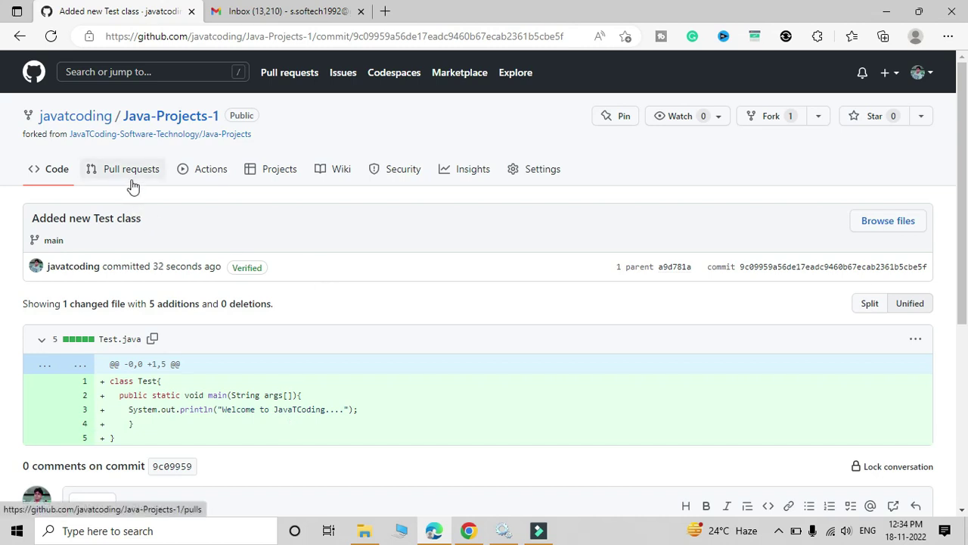
left_click(66, 174)
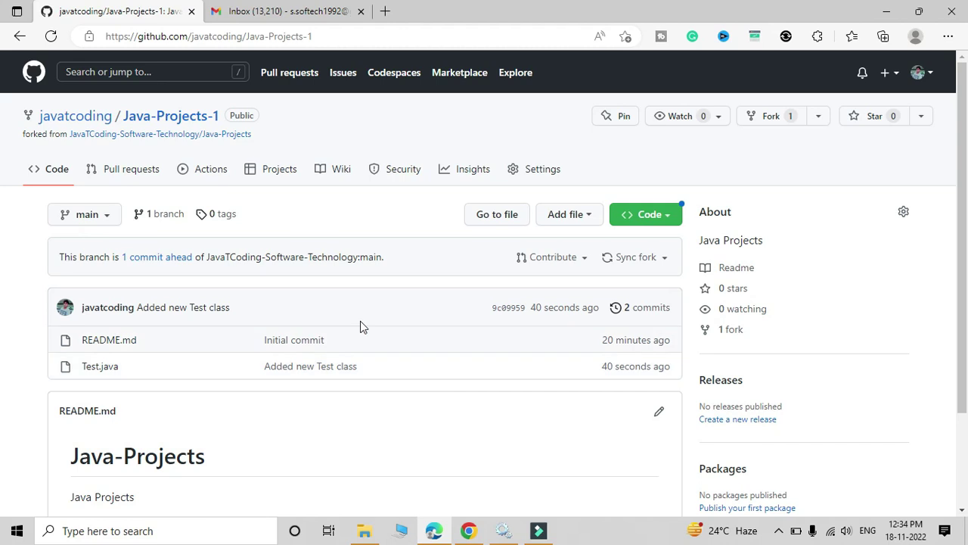
- View the original Java-Projects in a new tab with only README.md, then return to the fork
middle_click(133, 136)
left_click(300, 13)
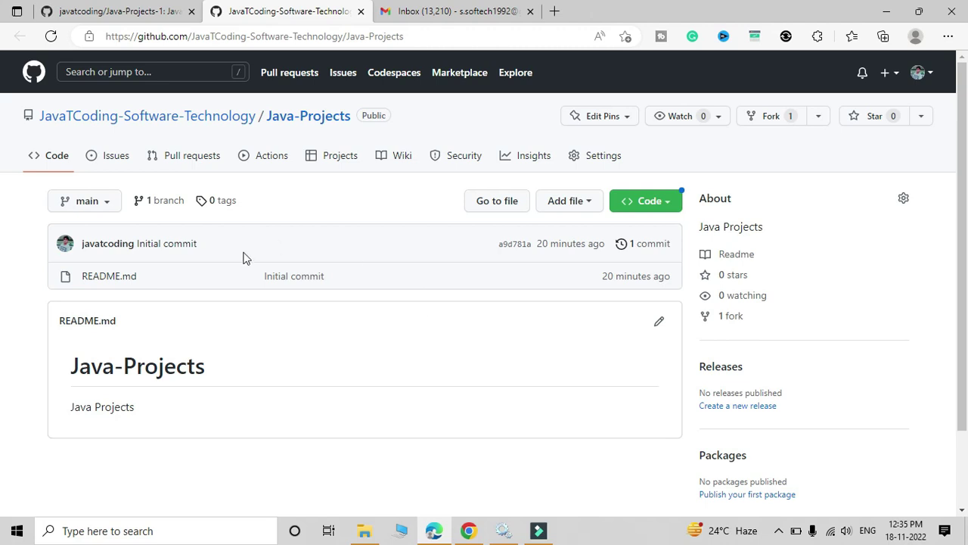
left_click(134, 15)
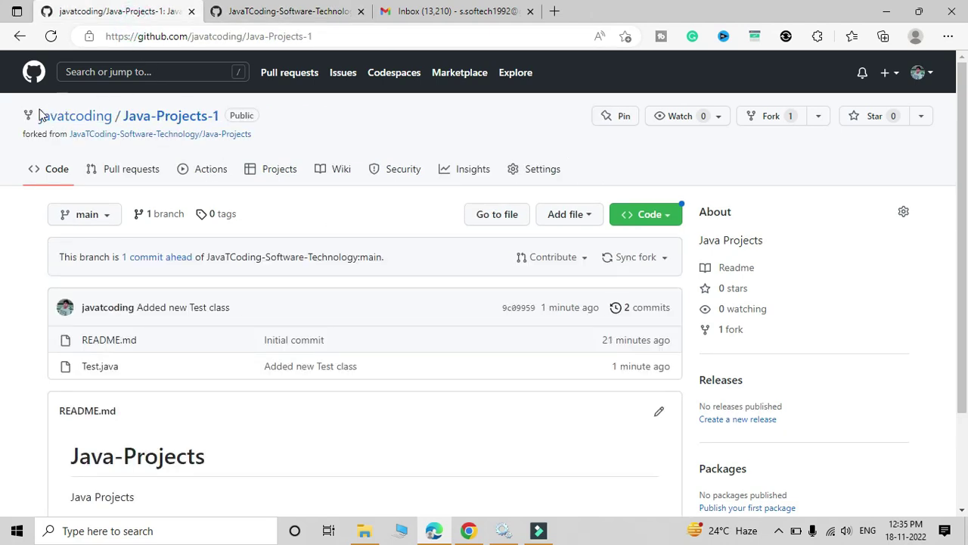